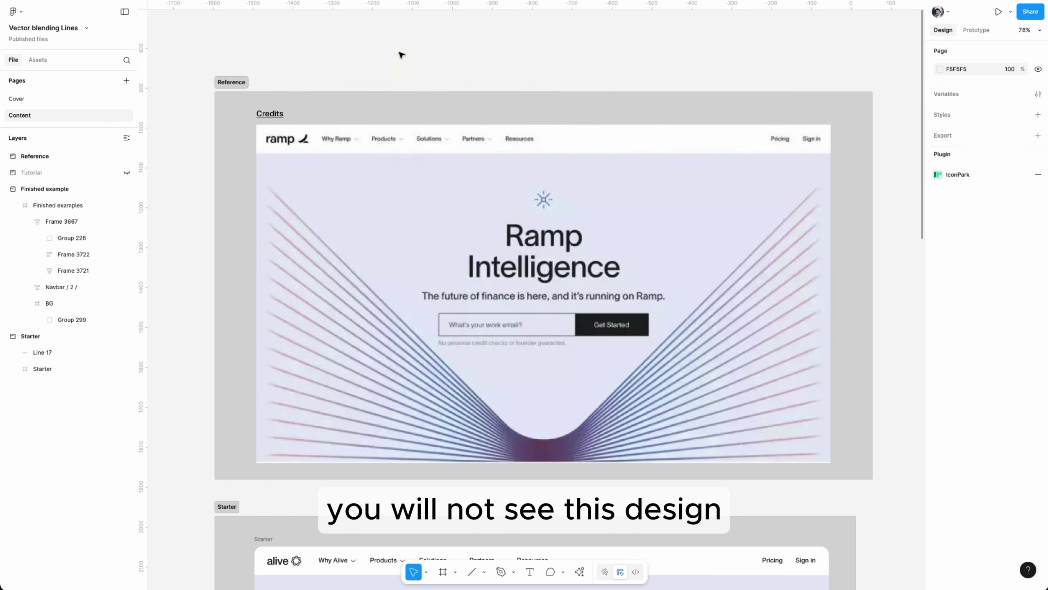
- Place a copy of the Starter frame on the empty canvas beside the original section
{"action": "mouse_move", "coordinate": [272, 116]}
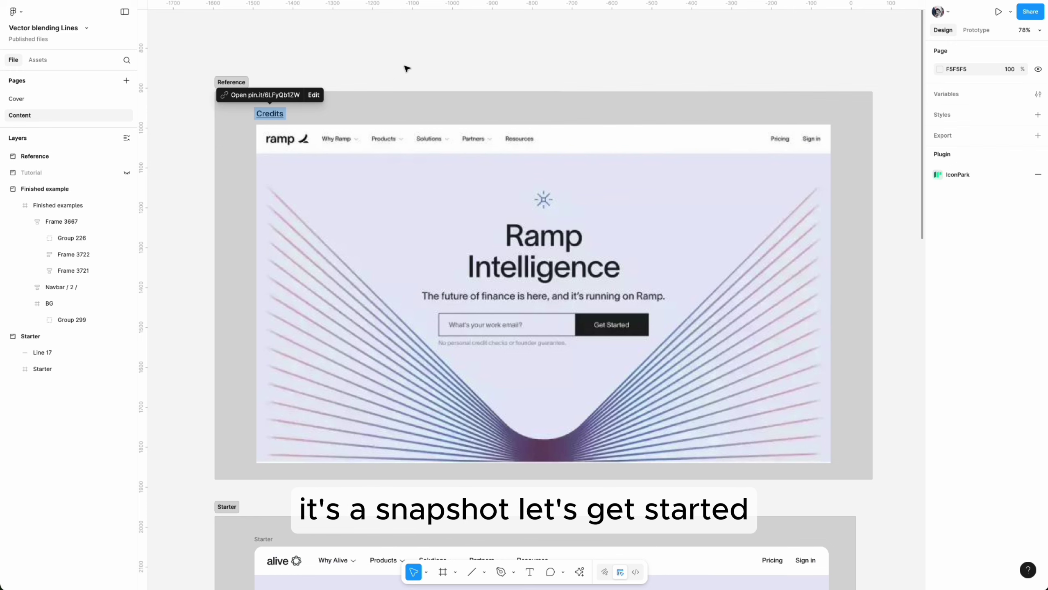
{"action": "scroll", "coordinate": [580, 103], "scroll_direction": "down", "scroll_amount": 9}
{"action": "scroll", "coordinate": [577, 106], "scroll_direction": "down", "scroll_amount": 3}
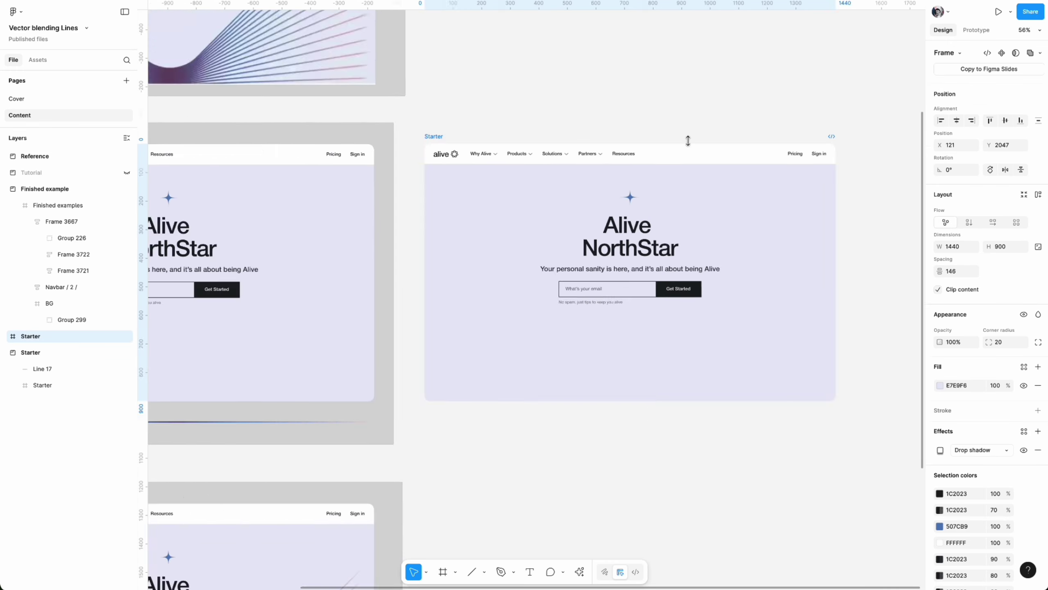
- Add guides to the copied Starter frame along the BG frame's left, right and top edges and through its vertical centre
{"action": "scroll", "coordinate": [687, 138], "scroll_direction": "up", "scroll_amount": 4}
{"action": "left_click", "coordinate": [370, 295]}
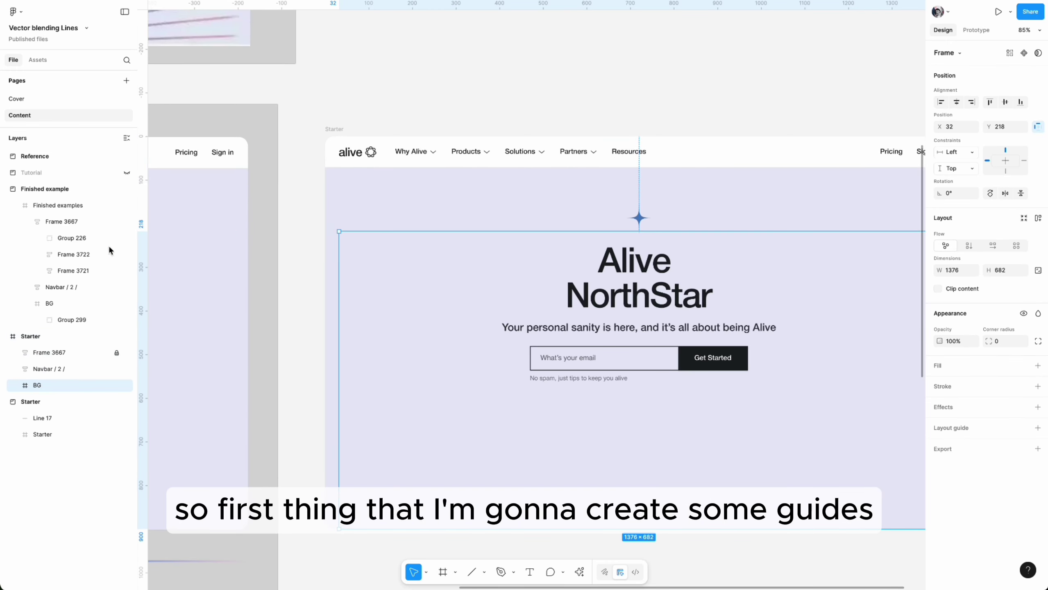
{"action": "left_click_drag", "start_coordinate": [143, 242], "coordinate": [324, 252]}
{"action": "left_click", "coordinate": [159, 252]}
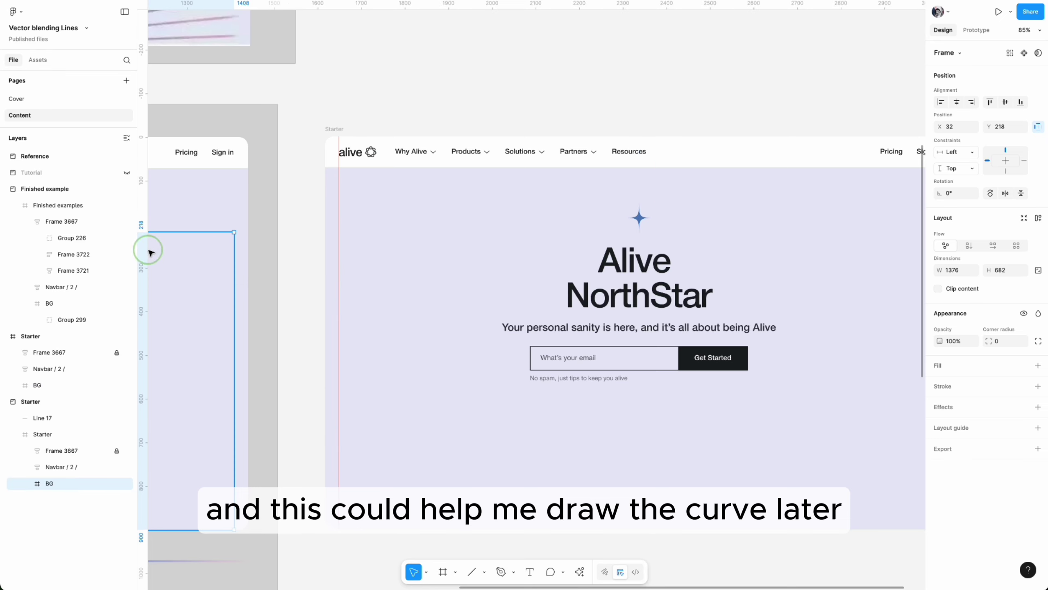
{"action": "scroll", "coordinate": [144, 242], "scroll_direction": "right", "scroll_amount": 5}
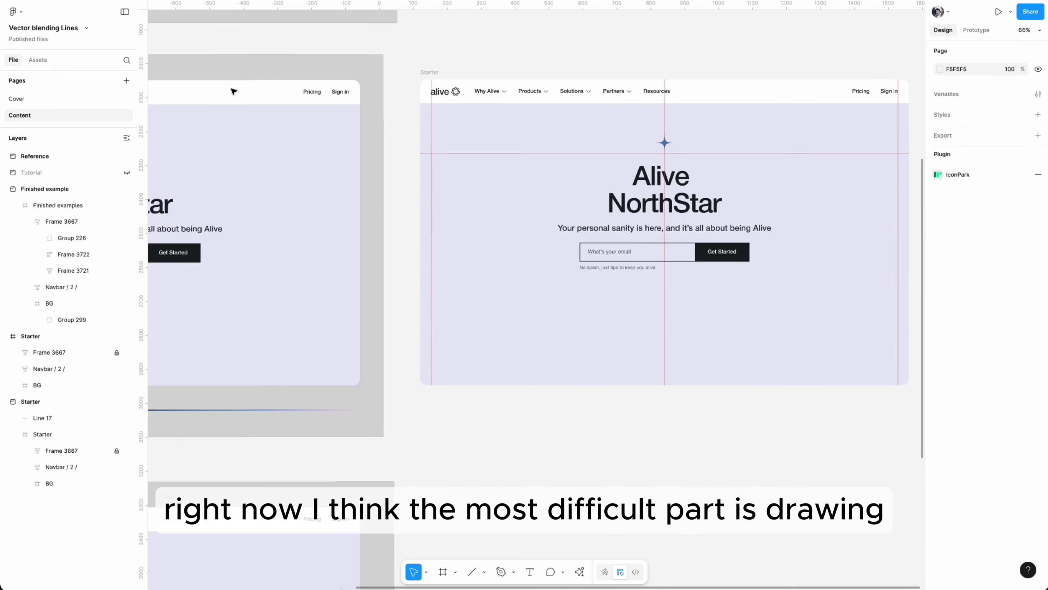
- Draw a circle about 239 px in diameter below the email field, centred on the vertical centre guide
{"action": "scroll", "coordinate": [270, 192], "scroll_direction": "left", "scroll_amount": 4}
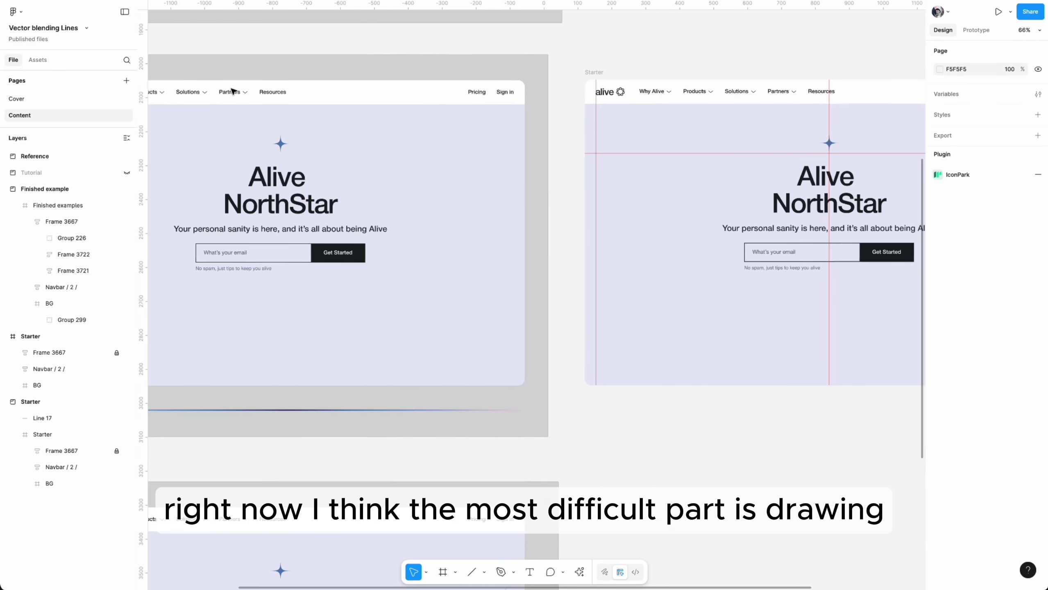
{"action": "scroll", "coordinate": [270, 193], "scroll_direction": "up", "scroll_amount": 6}
{"action": "scroll", "coordinate": [232, 149], "scroll_direction": "left", "scroll_amount": 4}
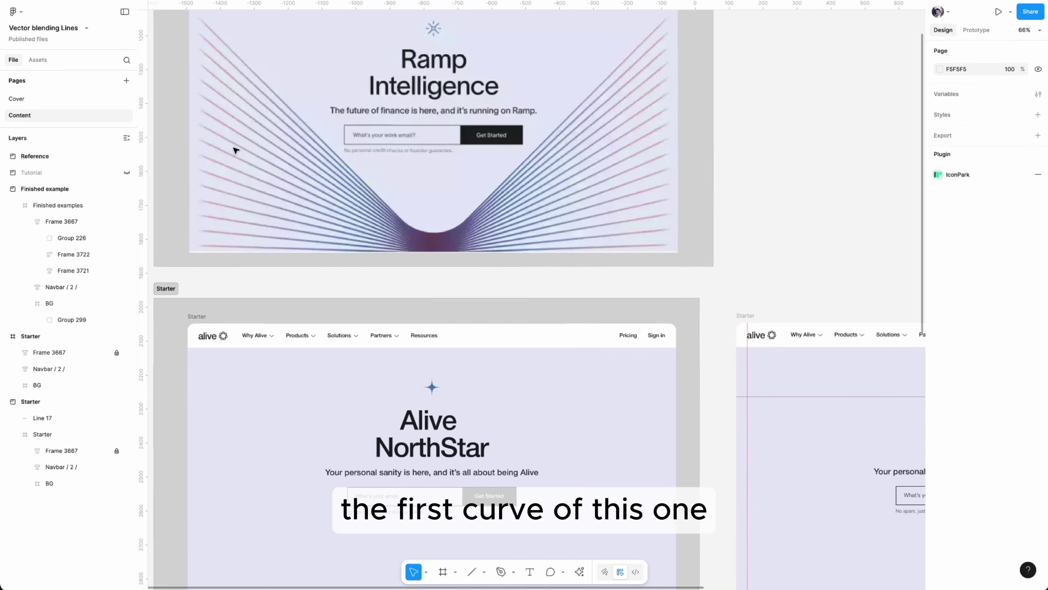
{"action": "left_click", "coordinate": [775, 204]}
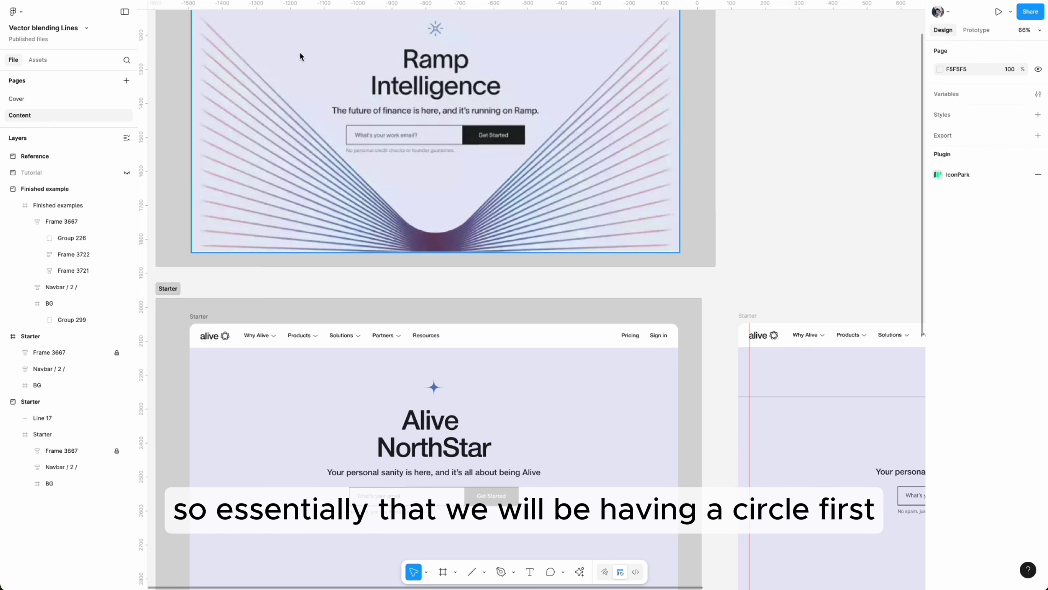
{"action": "scroll", "coordinate": [644, 210], "scroll_direction": "right", "scroll_amount": 10}
{"action": "scroll", "coordinate": [644, 211], "scroll_direction": "down", "scroll_amount": 5}
{"action": "scroll", "coordinate": [623, 211], "scroll_direction": "up", "scroll_amount": 5}
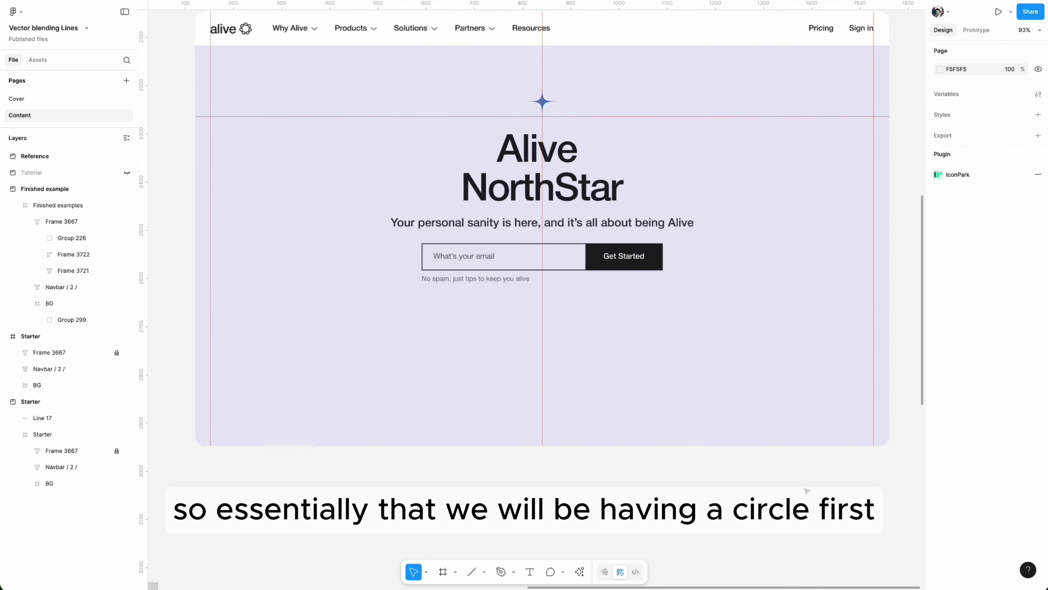
{"action": "key", "text": "o"}
{"action": "mouse_move", "coordinate": [508, 318]}
{"action": "left_mouse_down"}
{"action": "mouse_move", "coordinate": [582, 358]}
{"action": "mouse_move", "coordinate": [575, 334]}
{"action": "left_mouse_up"}
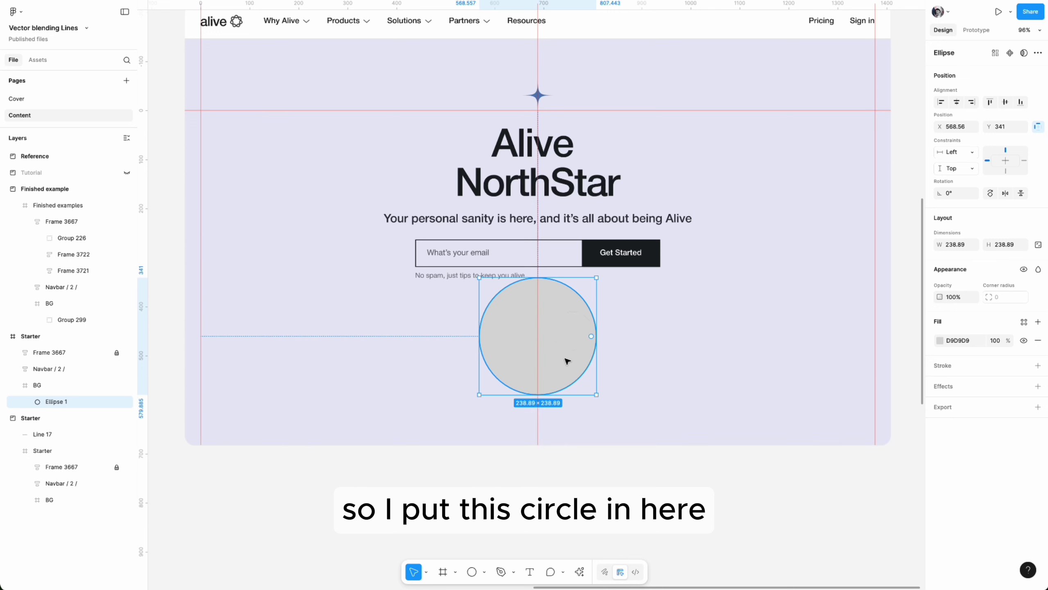
- Remove the circle's fill and add a black stroke of weight 1 with its position set to Center
{"action": "scroll", "coordinate": [557, 362], "scroll_direction": "up", "scroll_amount": 3}
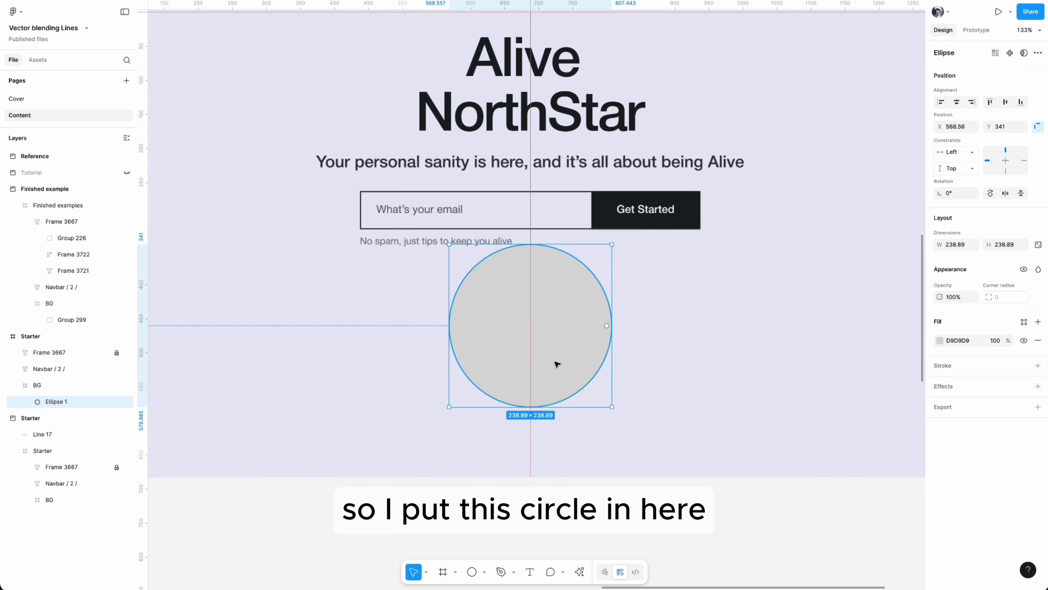
{"action": "left_click", "coordinate": [1038, 341]}
{"action": "left_click", "coordinate": [1038, 342]}
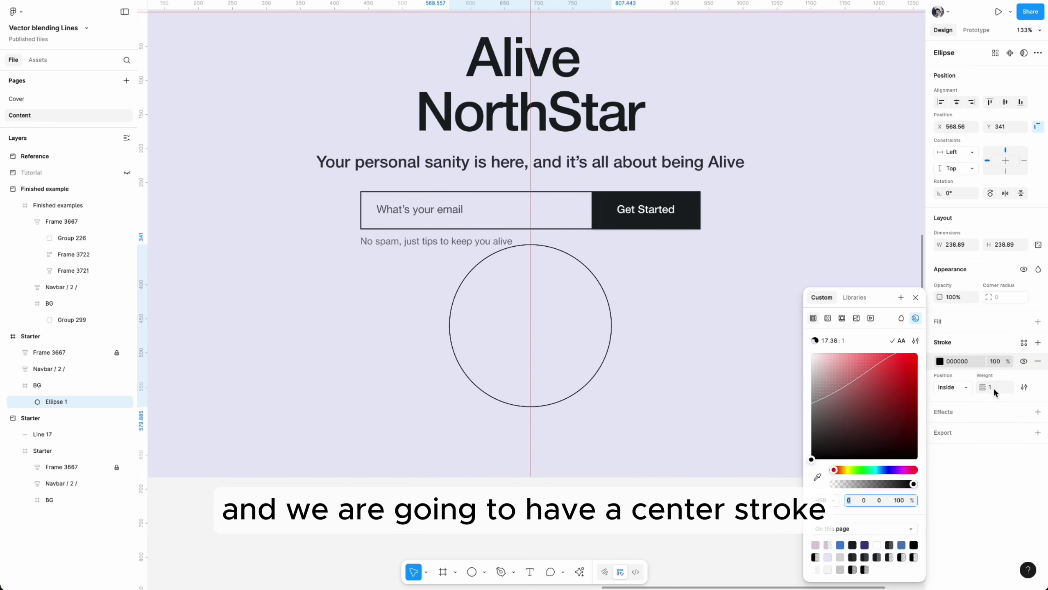
{"action": "left_click", "coordinate": [966, 391]}
{"action": "left_click", "coordinate": [960, 375]}
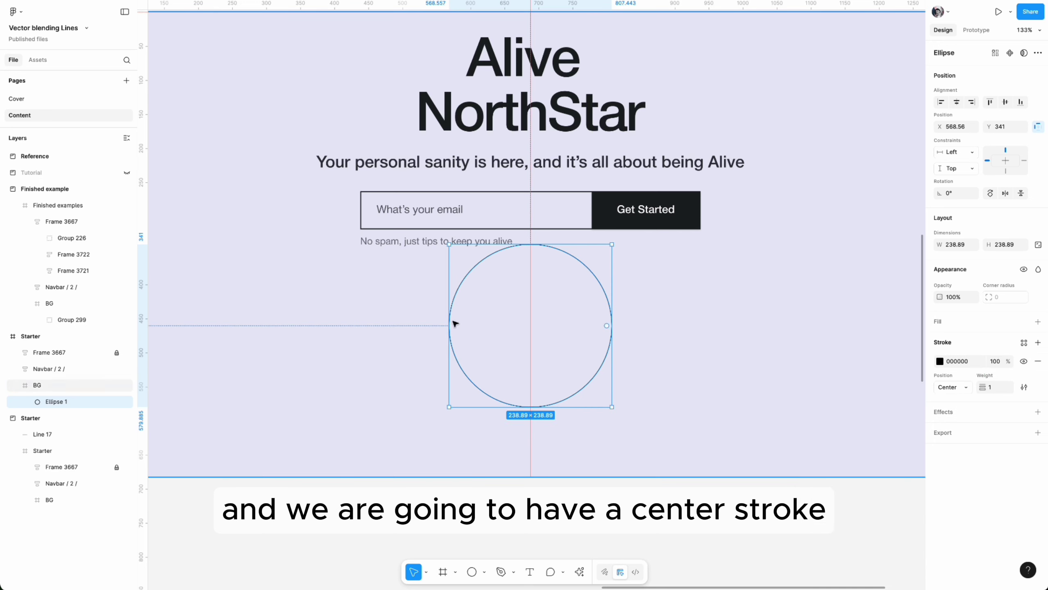
- Resize the circle to 280 × 280 and recentre it on the vertical centre guide
{"action": "scroll", "coordinate": [597, 301], "scroll_direction": "up", "scroll_amount": 2}
{"action": "type", "text": "2"}
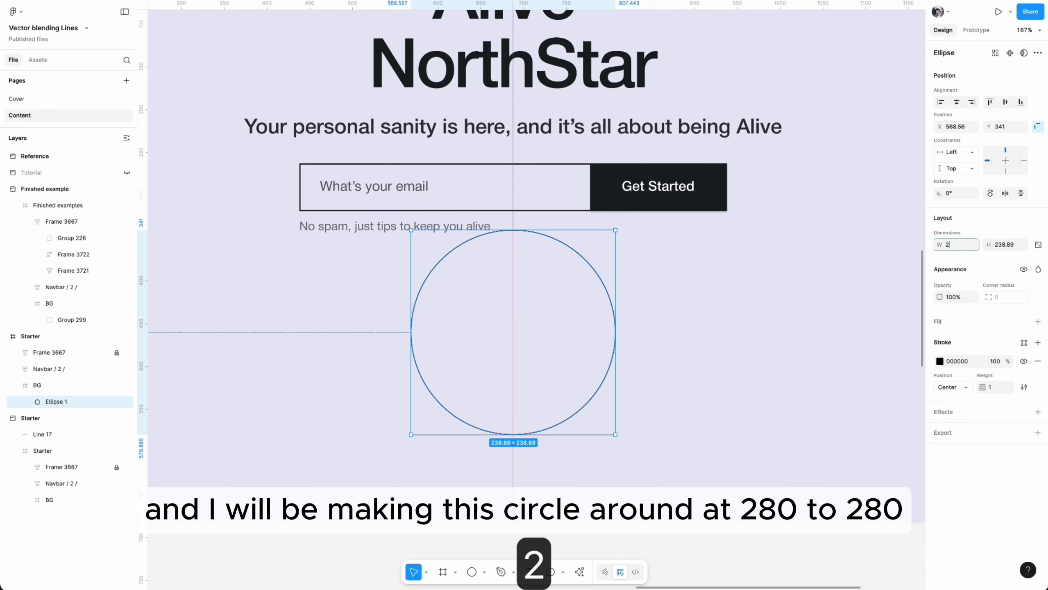
{"action": "type", "text": "80"}
{"action": "key", "text": "Tab"}
{"action": "type", "text": "280"}
{"action": "key", "text": "Return"}
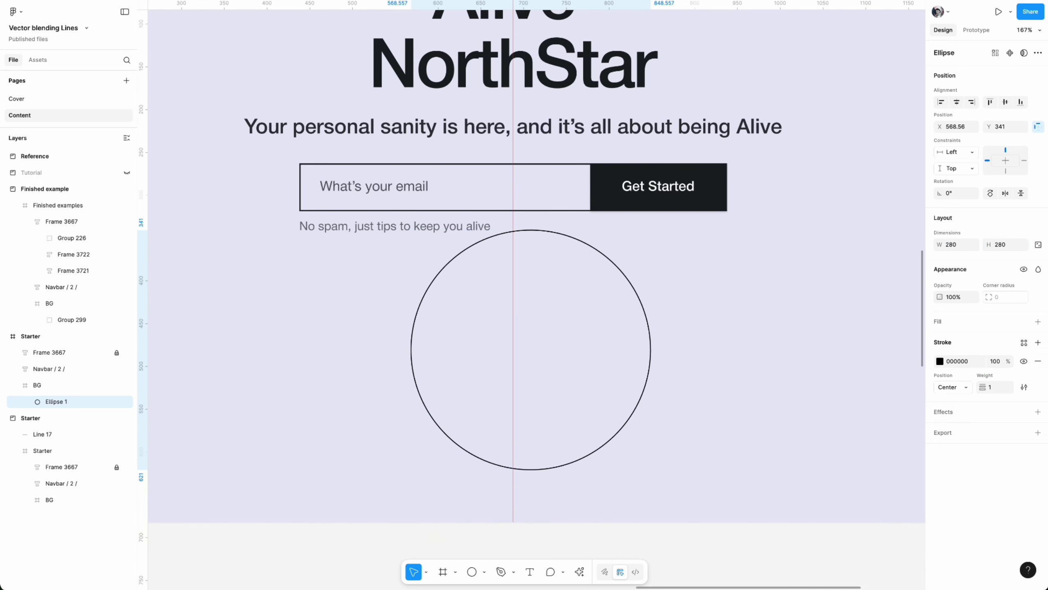
{"action": "left_click_drag", "start_coordinate": [465, 293], "coordinate": [450, 293]}
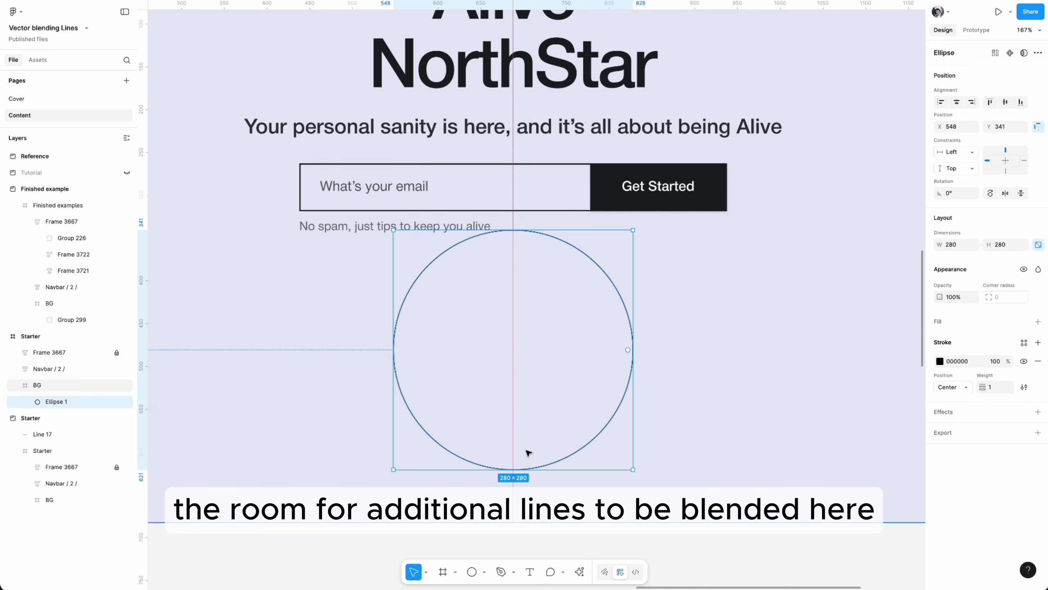
- Draw a 45° line about 873 px long from the circle's lower right up towards the frame's upper right corner
{"action": "scroll", "coordinate": [526, 475], "scroll_direction": "down", "scroll_amount": 5}
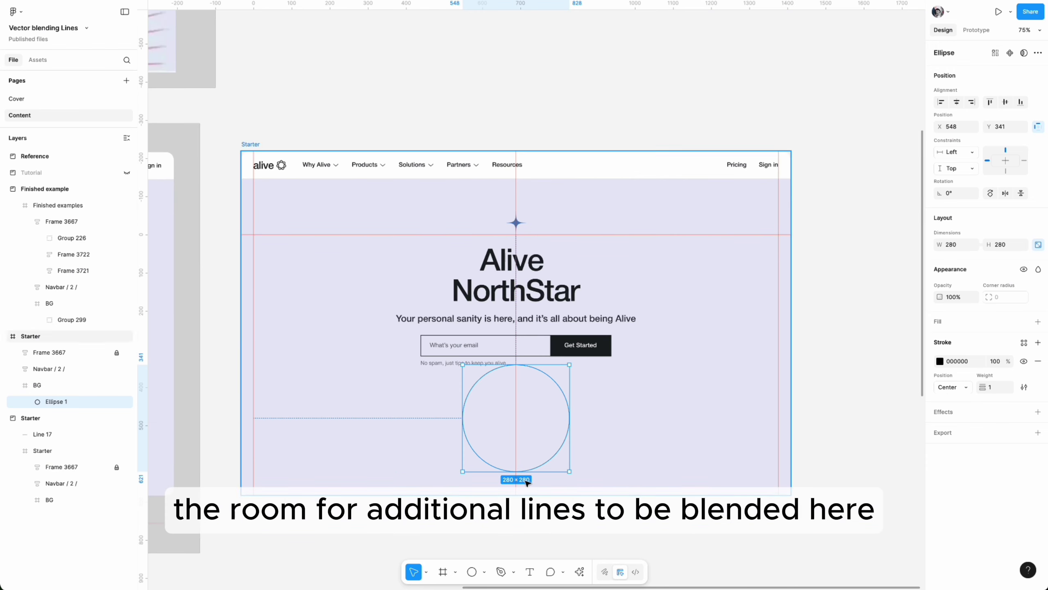
{"action": "scroll", "coordinate": [532, 483], "scroll_direction": "up", "scroll_amount": 5}
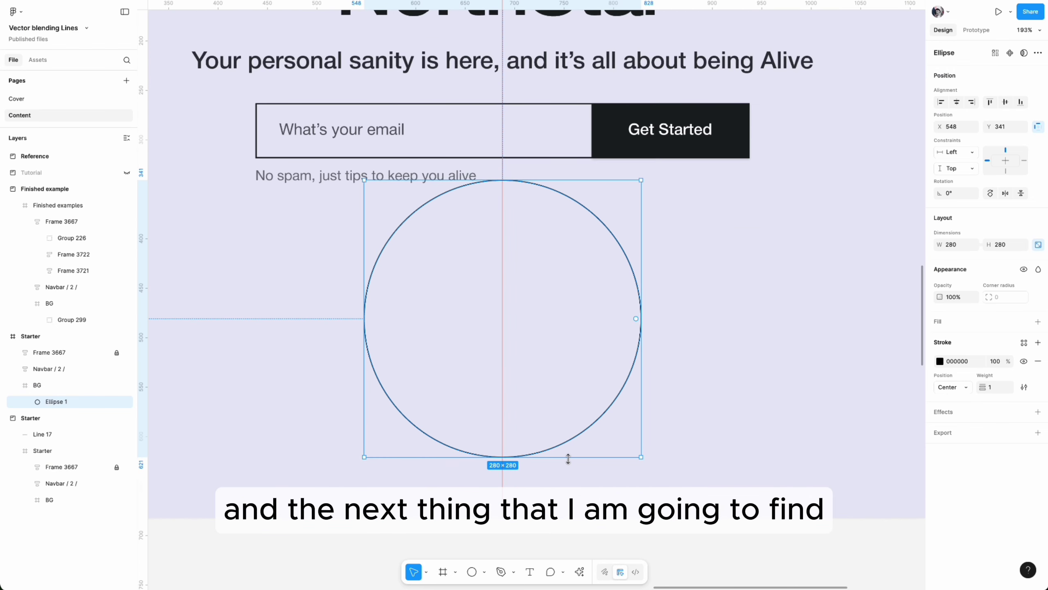
{"action": "scroll", "coordinate": [566, 458], "scroll_direction": "right", "scroll_amount": 3}
{"action": "key", "text": "Escape"}
{"action": "key", "text": "l"}
{"action": "scroll", "coordinate": [625, 413], "scroll_direction": "down", "scroll_amount": 4}
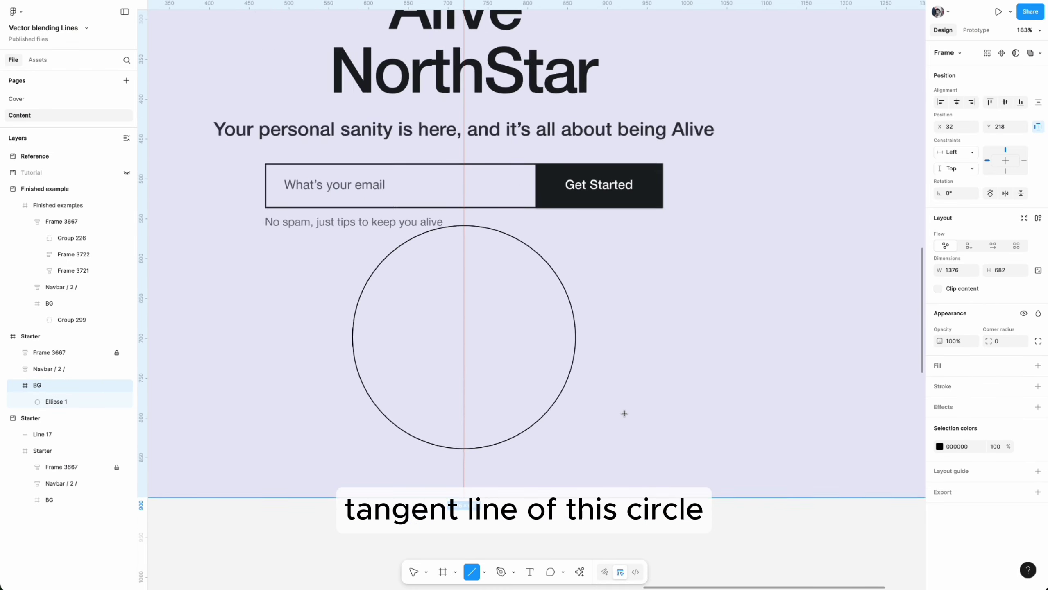
{"action": "mouse_move", "coordinate": [570, 442]}
{"action": "left_mouse_down"}
{"action": "mouse_move", "coordinate": [821, 241]}
{"action": "mouse_move", "coordinate": [879, 159]}
{"action": "left_mouse_up"}
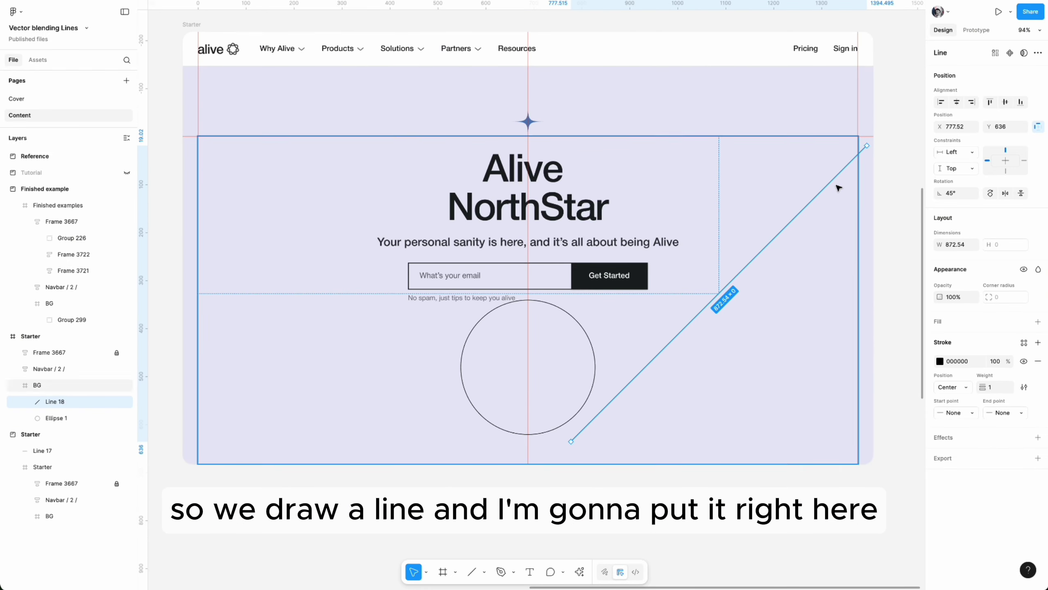
- Move the line's upper endpoint to the intersection of the top and right guides
{"action": "scroll", "coordinate": [868, 194], "scroll_direction": "up", "scroll_amount": 3}
{"action": "scroll", "coordinate": [868, 194], "scroll_direction": "right", "scroll_amount": 1}
{"action": "left_click_drag", "start_coordinate": [856, 208], "coordinate": [844, 203]}
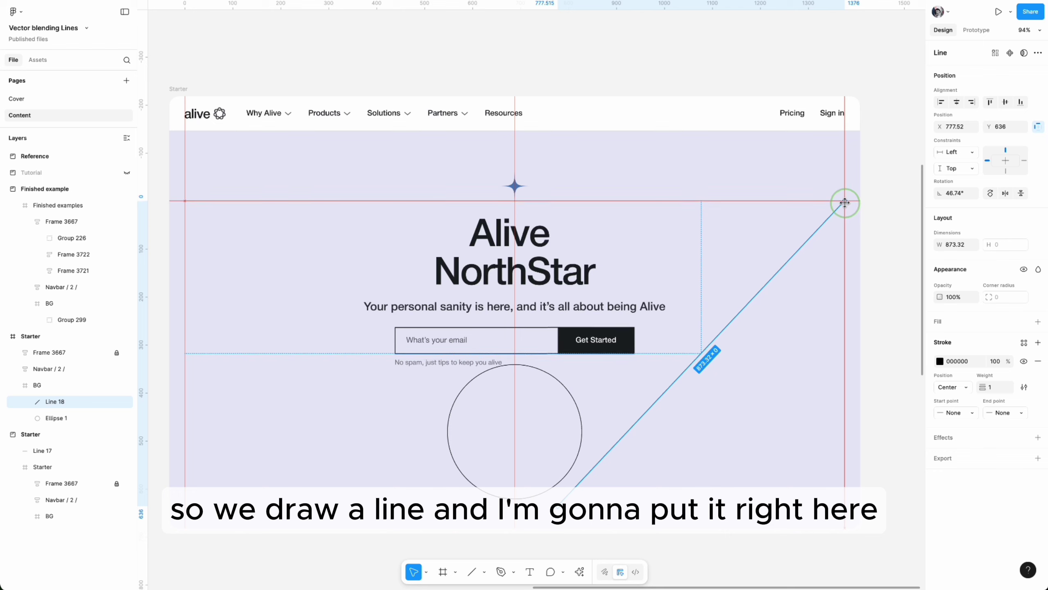
- Move the line's lower endpoint onto the vertical centre guide below the circle so the line touches the circle's edge
{"action": "scroll", "coordinate": [752, 330], "scroll_direction": "down", "scroll_amount": 5}
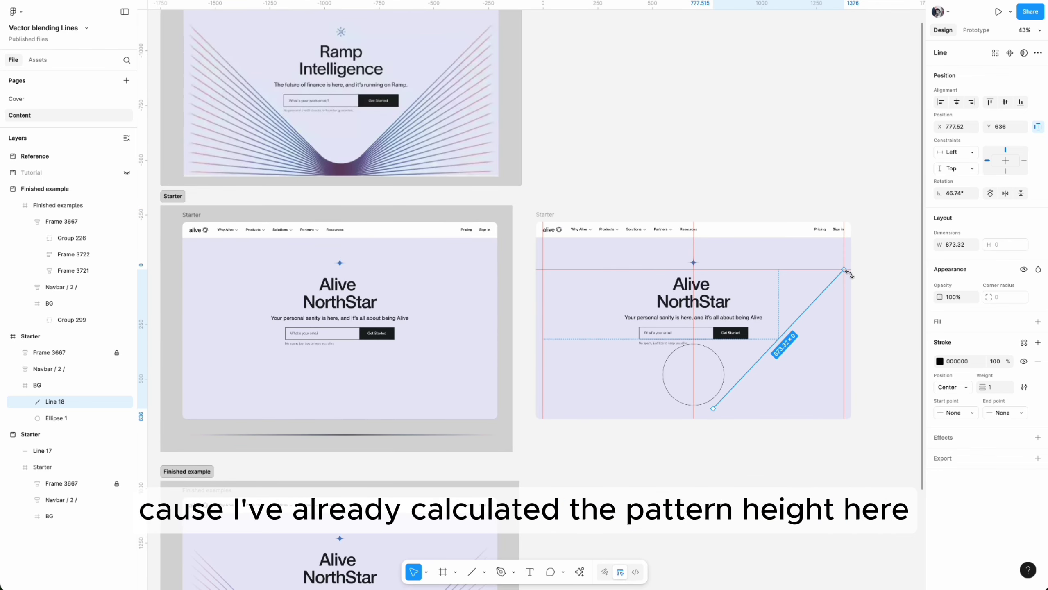
{"action": "scroll", "coordinate": [822, 352], "scroll_direction": "up", "scroll_amount": 8}
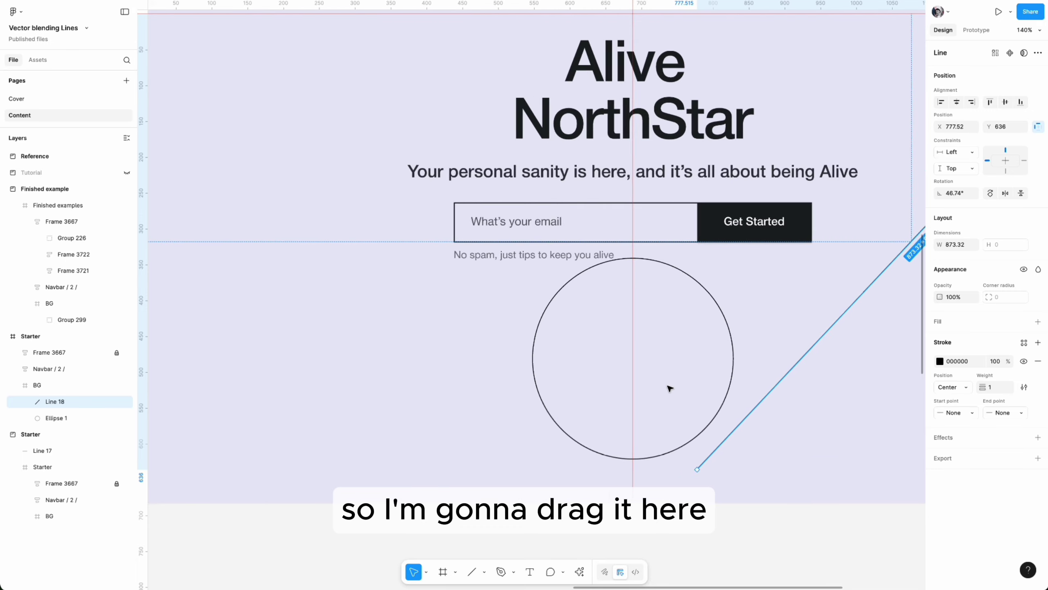
{"action": "scroll", "coordinate": [670, 388], "scroll_direction": "down", "scroll_amount": 3}
{"action": "left_click_drag", "start_coordinate": [712, 390], "coordinate": [651, 417]}
{"action": "scroll", "coordinate": [651, 417], "scroll_direction": "up", "scroll_amount": 5}
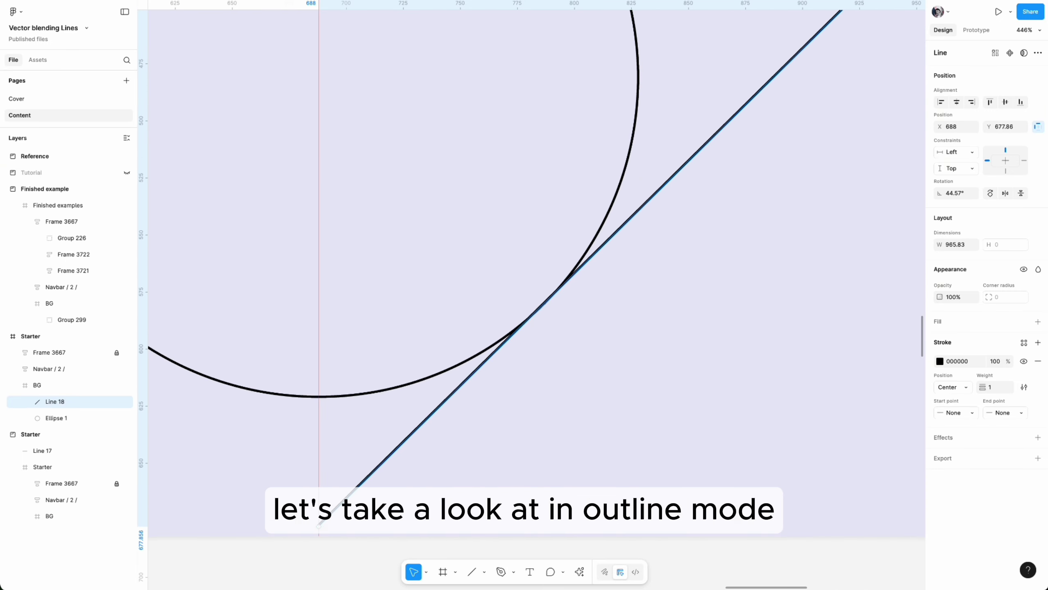
- Show outlines and shift the line's lower endpoint slightly down the centre guide to align the line as a tangent to the circle
{"action": "key", "text": "shift+super+o"}
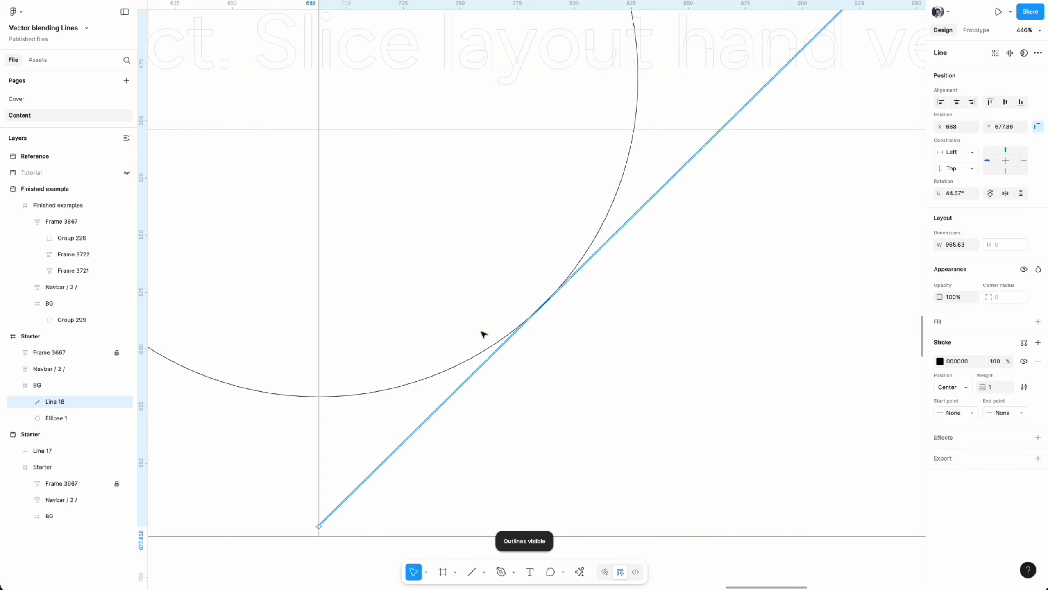
{"action": "scroll", "coordinate": [636, 313], "scroll_direction": "up", "scroll_amount": 5}
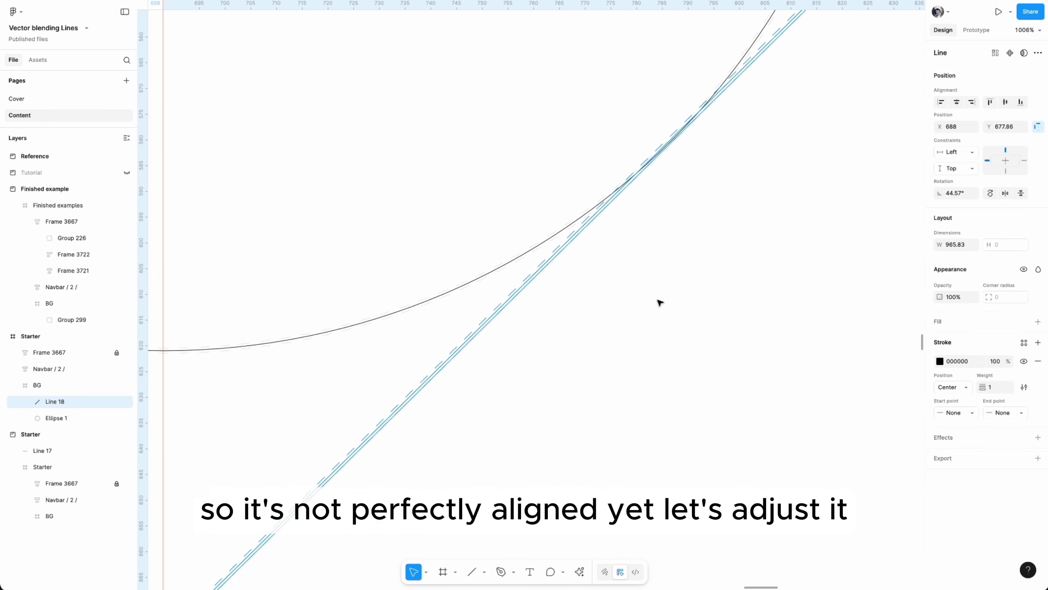
{"action": "scroll", "coordinate": [659, 303], "scroll_direction": "down", "scroll_amount": 3}
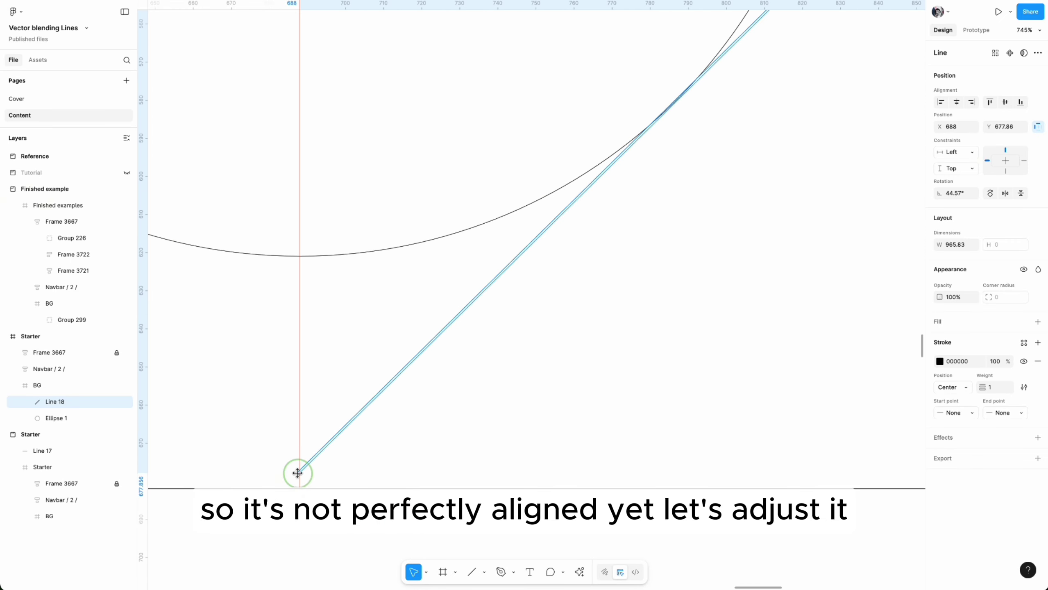
{"action": "left_click_drag", "start_coordinate": [298, 473], "coordinate": [297, 476]}
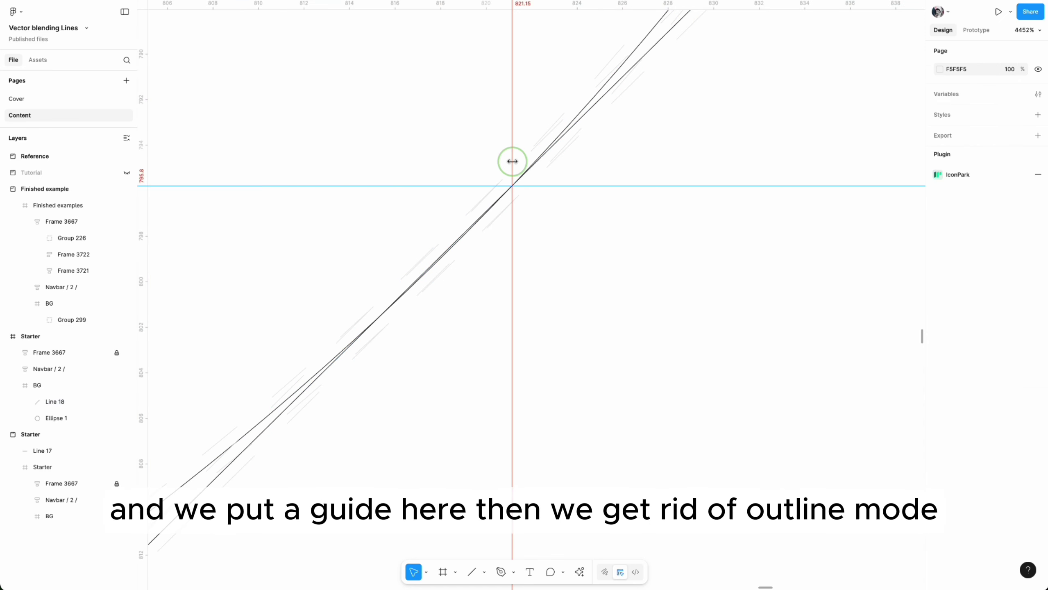
- Place a horizontal and a vertical guide through the point where the line touches the circle, and hide the outlines
{"action": "scroll", "coordinate": [563, 234], "scroll_direction": "down", "scroll_amount": 2}
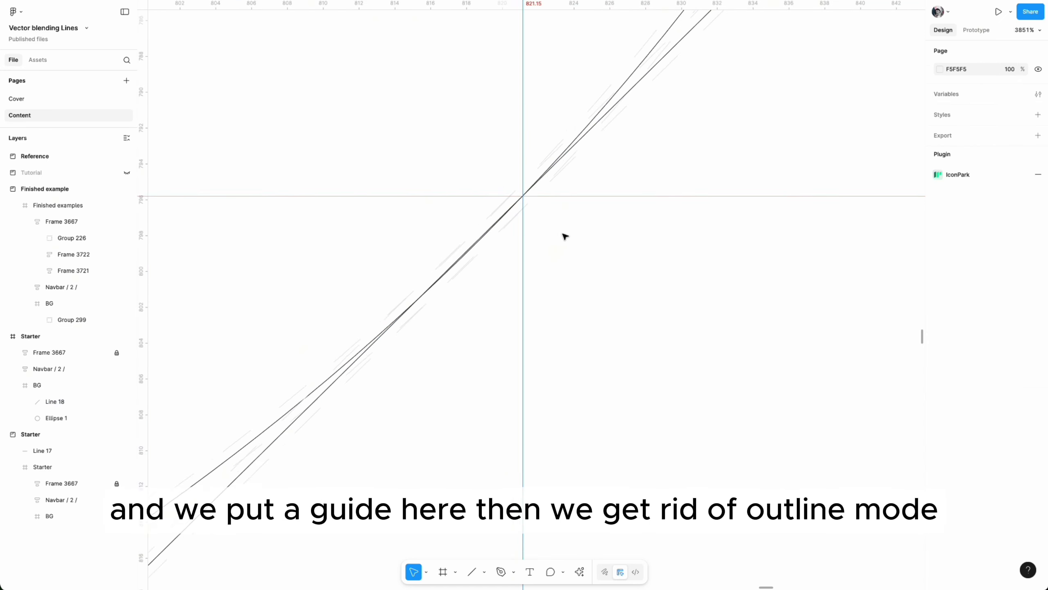
{"action": "scroll", "coordinate": [565, 236], "scroll_direction": "down", "scroll_amount": 5}
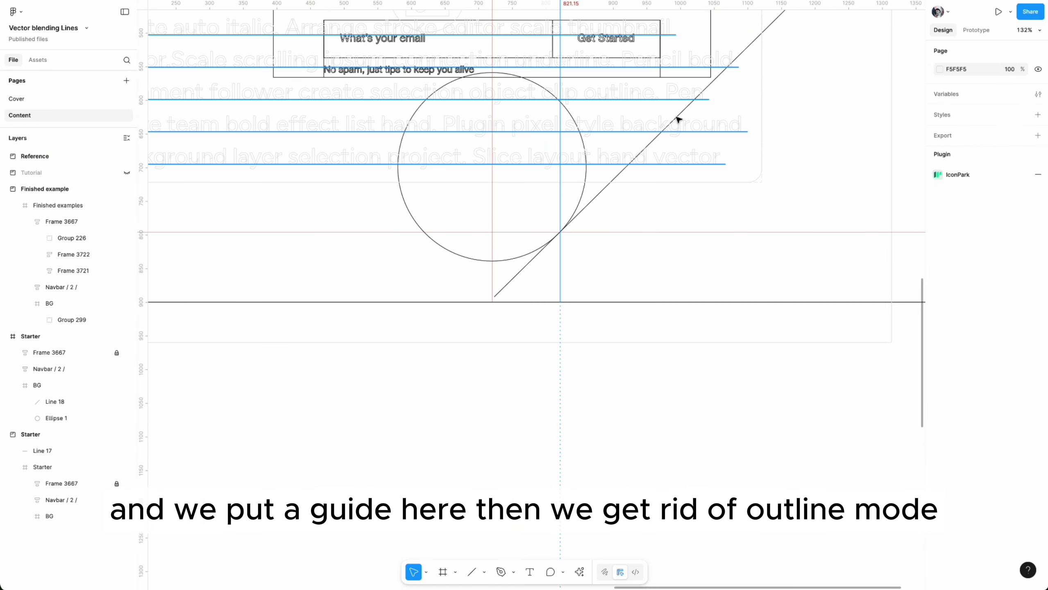
{"action": "key", "text": "ctrl+shift+o"}
- Enter vector editing on the circle and add an anchor point with the Pen tool at the tangent point's guide intersection
{"action": "scroll", "coordinate": [663, 275], "scroll_direction": "up", "scroll_amount": 5}
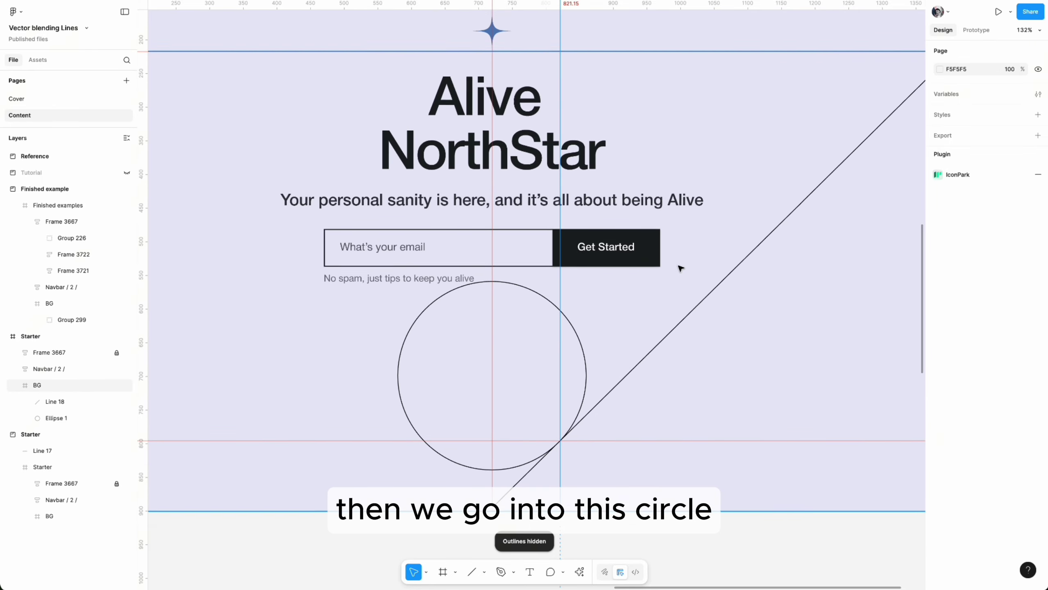
{"action": "scroll", "coordinate": [572, 283], "scroll_direction": "left", "scroll_amount": 2}
{"action": "left_click", "coordinate": [572, 289]}
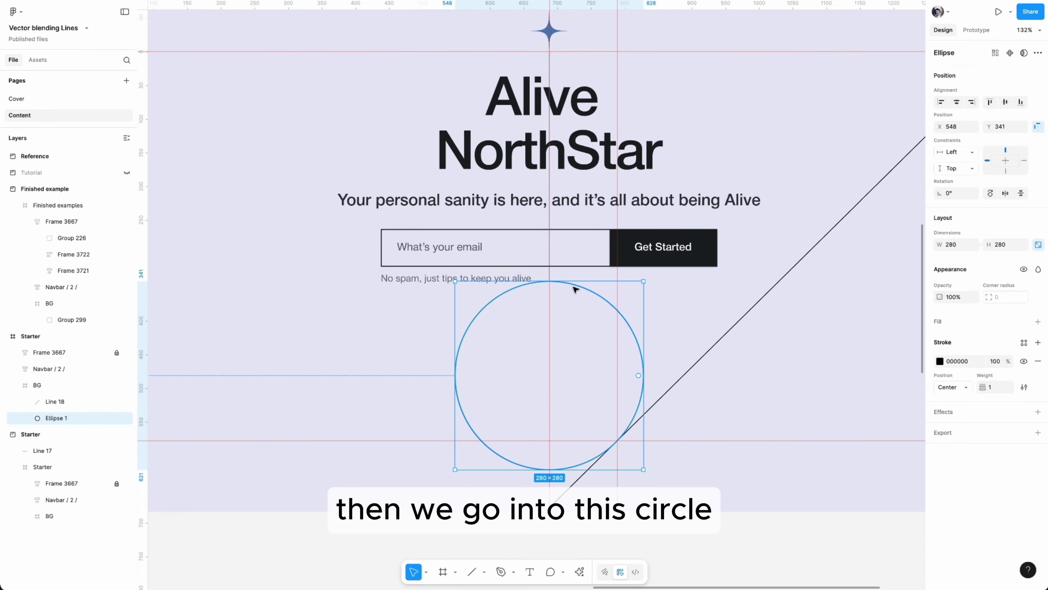
{"action": "key", "text": "Return"}
{"action": "scroll", "coordinate": [588, 309], "scroll_direction": "down", "scroll_amount": 3}
{"action": "scroll", "coordinate": [588, 309], "scroll_direction": "up", "scroll_amount": 10}
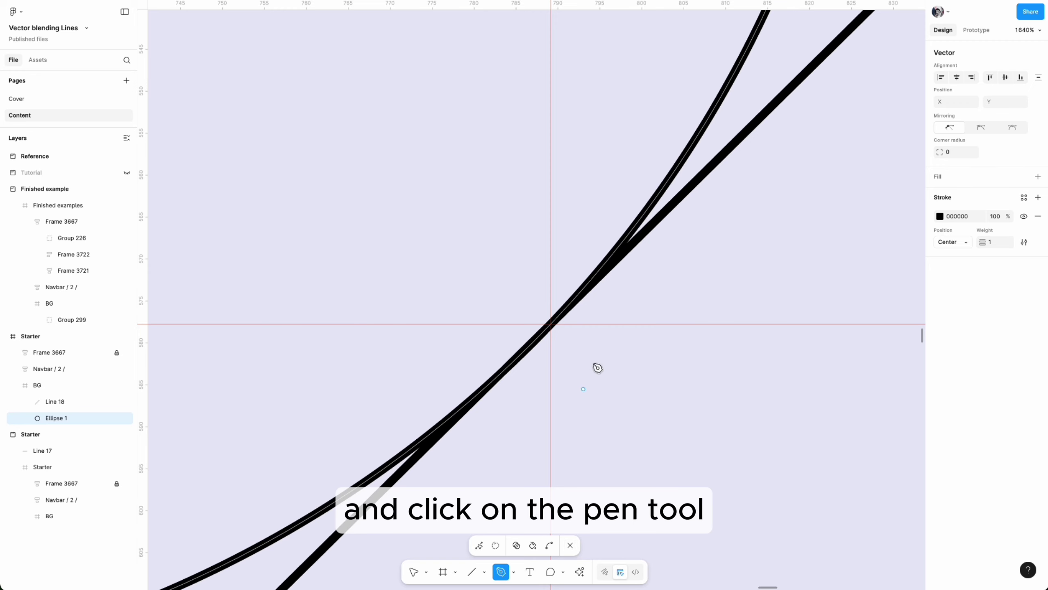
{"action": "scroll", "coordinate": [555, 331], "scroll_direction": "up", "scroll_amount": 5}
{"action": "left_click", "coordinate": [551, 318]}
- Add a second anchor point on the circle's opposite side, level with the tangent point, joined to it by a horizontal segment
{"action": "scroll", "coordinate": [555, 324], "scroll_direction": "down", "scroll_amount": 15}
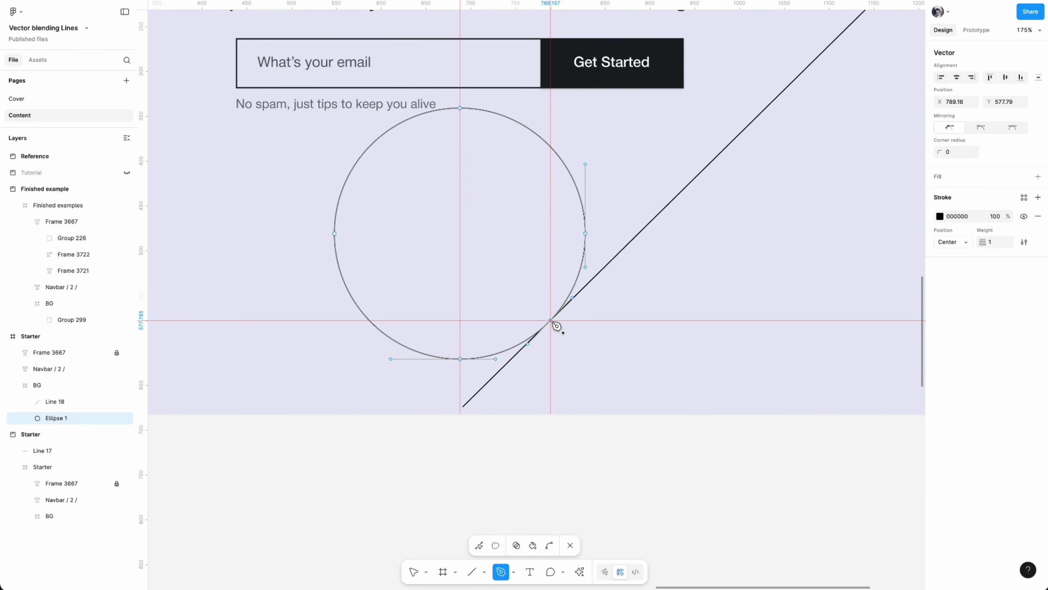
{"action": "scroll", "coordinate": [432, 325], "scroll_direction": "left", "scroll_amount": 5}
{"action": "scroll", "coordinate": [520, 326], "scroll_direction": "up", "scroll_amount": 3}
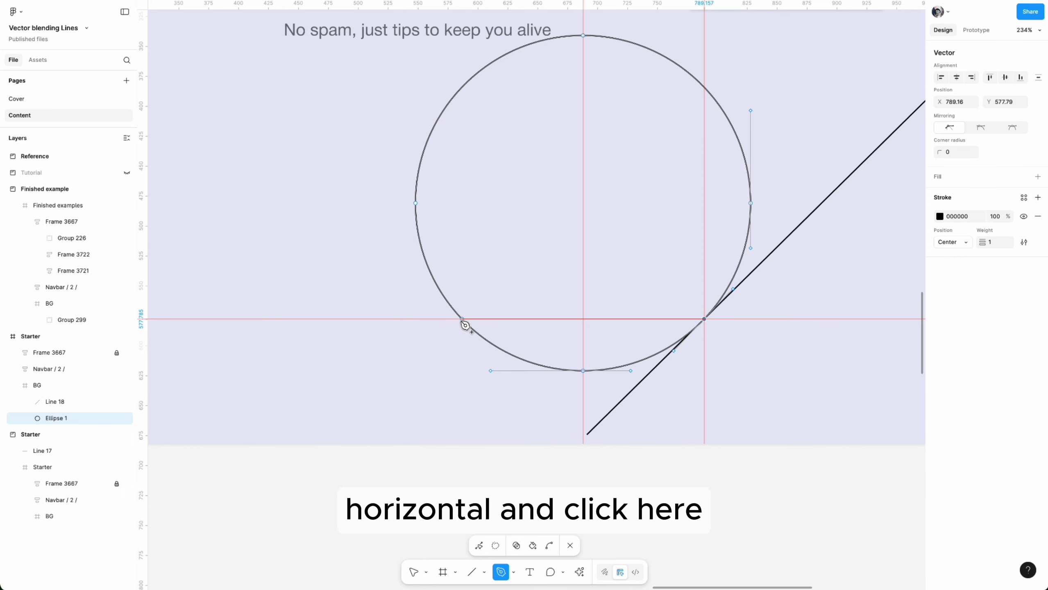
{"action": "left_click", "coordinate": [462, 320]}
{"action": "key", "text": "Escape"}
- Duplicate the diagonal line, flip the copy horizontally, and place it on the circle's left side as a mirrored tangent
{"action": "scroll", "coordinate": [526, 344], "scroll_direction": "up", "scroll_amount": 2}
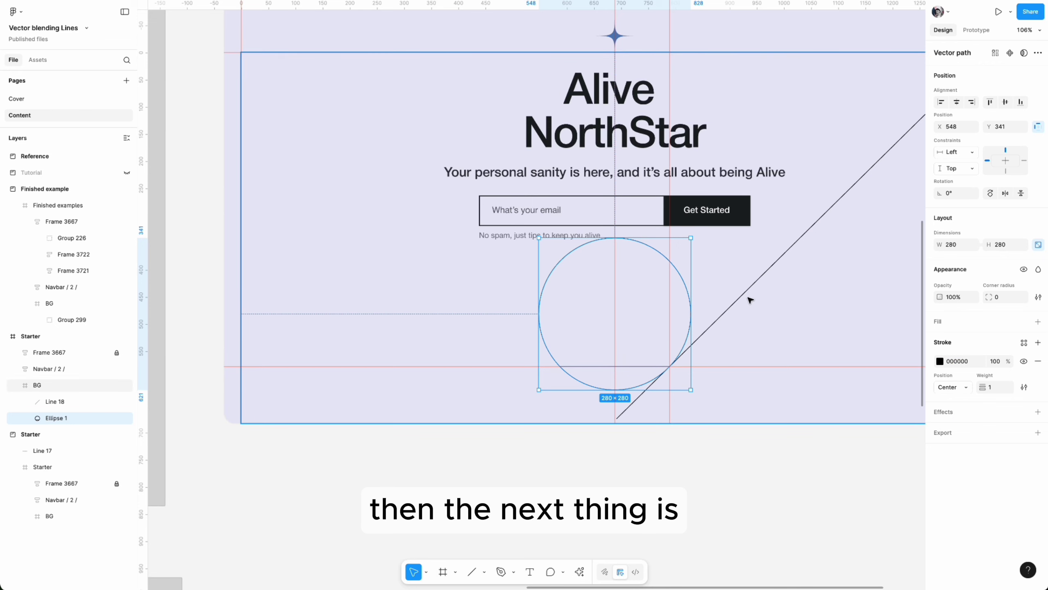
{"action": "left_click", "coordinate": [741, 296]}
{"action": "scroll", "coordinate": [718, 311], "scroll_direction": "right", "scroll_amount": 4}
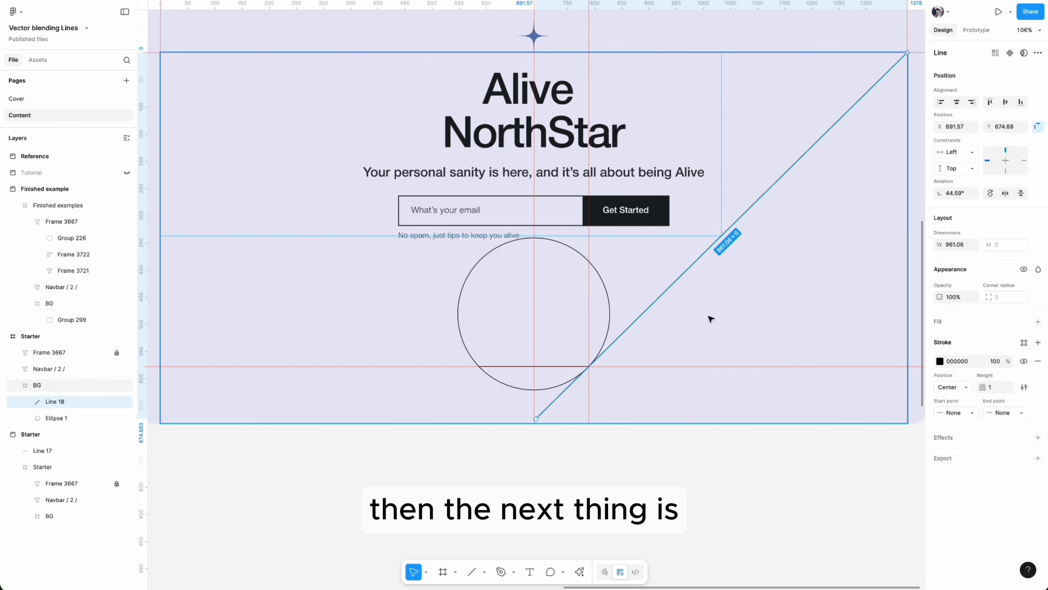
{"action": "scroll", "coordinate": [708, 321], "scroll_direction": "right", "scroll_amount": 2}
{"action": "key", "text": "ctrl+d"}
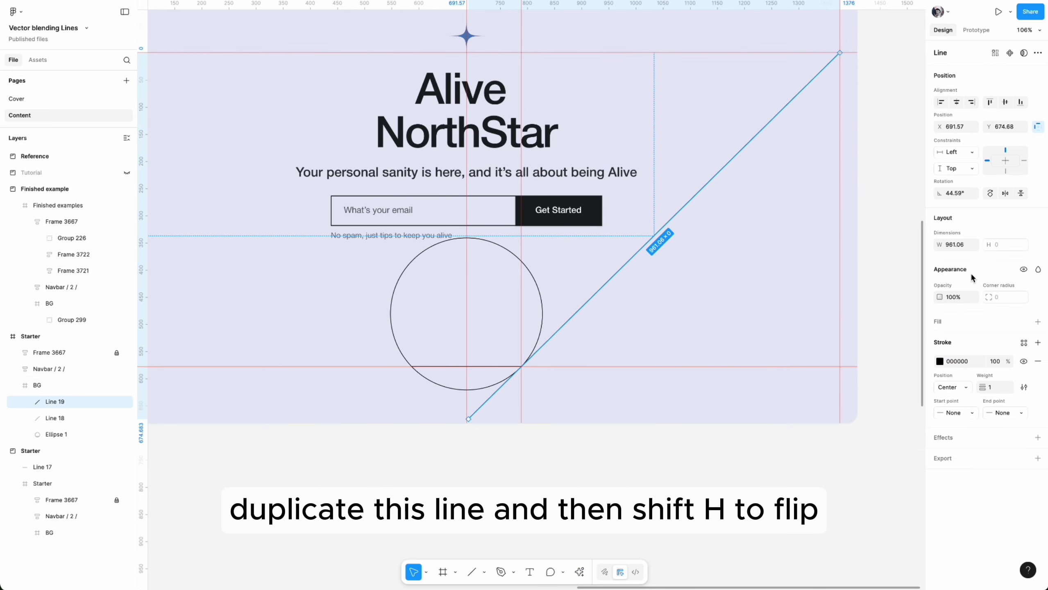
{"action": "key", "text": "shift+h"}
{"action": "scroll", "coordinate": [713, 283], "scroll_direction": "down", "scroll_amount": 3}
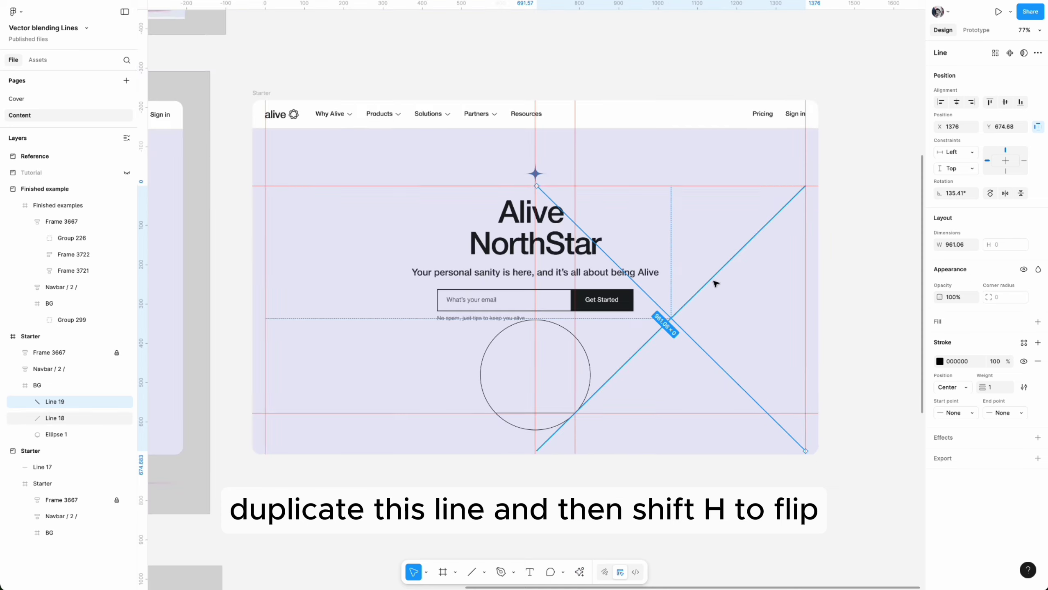
{"action": "left_click_drag", "start_coordinate": [663, 330], "coordinate": [389, 329]}
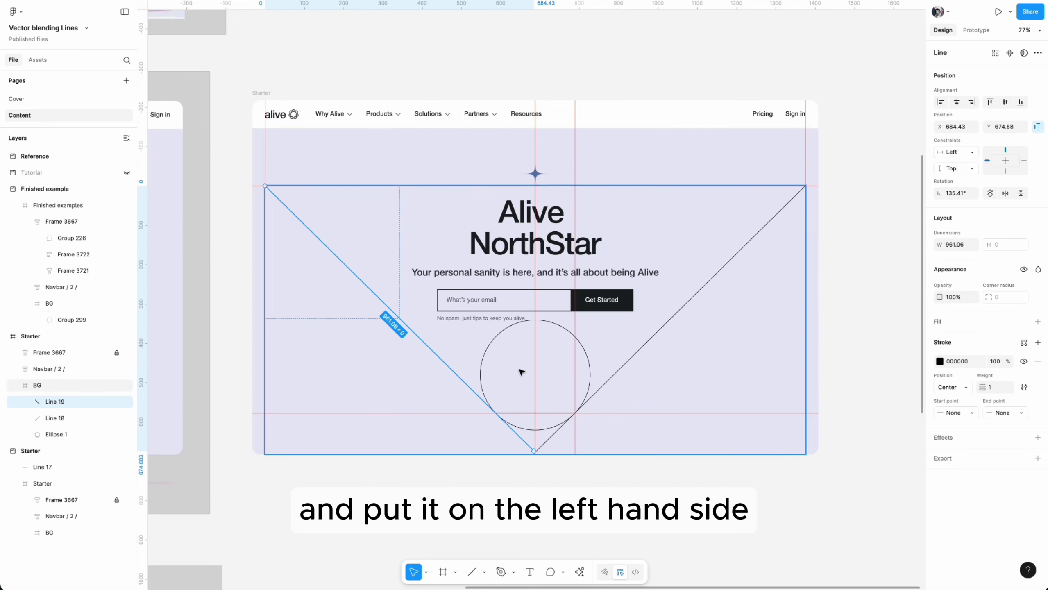
- Cut both diagonal lines and paste them into the circle's path in vector editing mode
{"action": "scroll", "coordinate": [519, 369], "scroll_direction": "up", "scroll_amount": 5}
{"action": "scroll", "coordinate": [519, 369], "scroll_direction": "up", "scroll_amount": 2}
{"action": "left_click", "coordinate": [781, 309]}
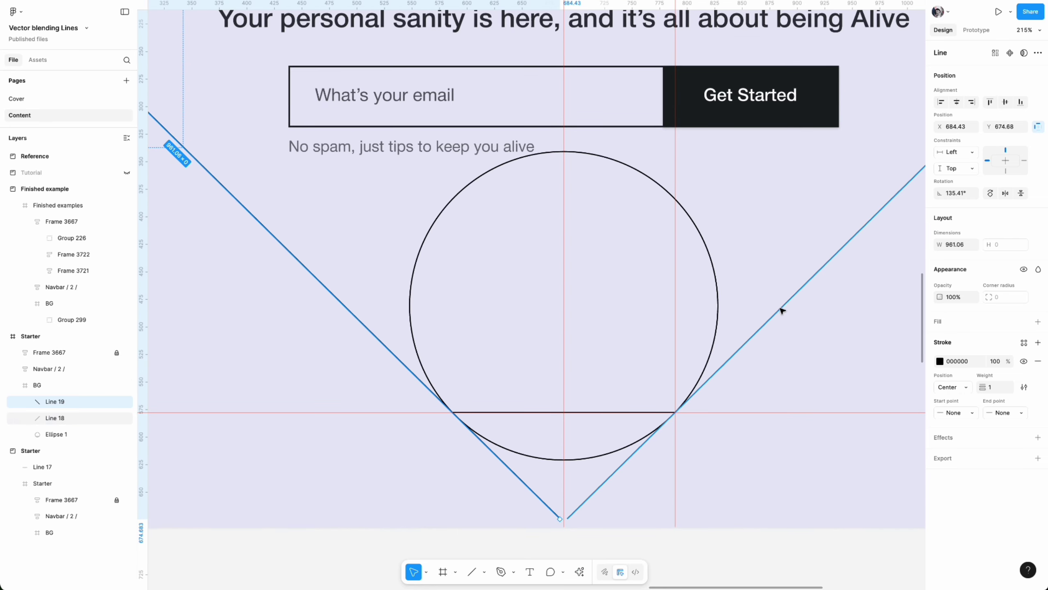
{"action": "left_click", "coordinate": [334, 299], "text": "shift"}
{"action": "scroll", "coordinate": [595, 320], "scroll_direction": "down", "scroll_amount": 4}
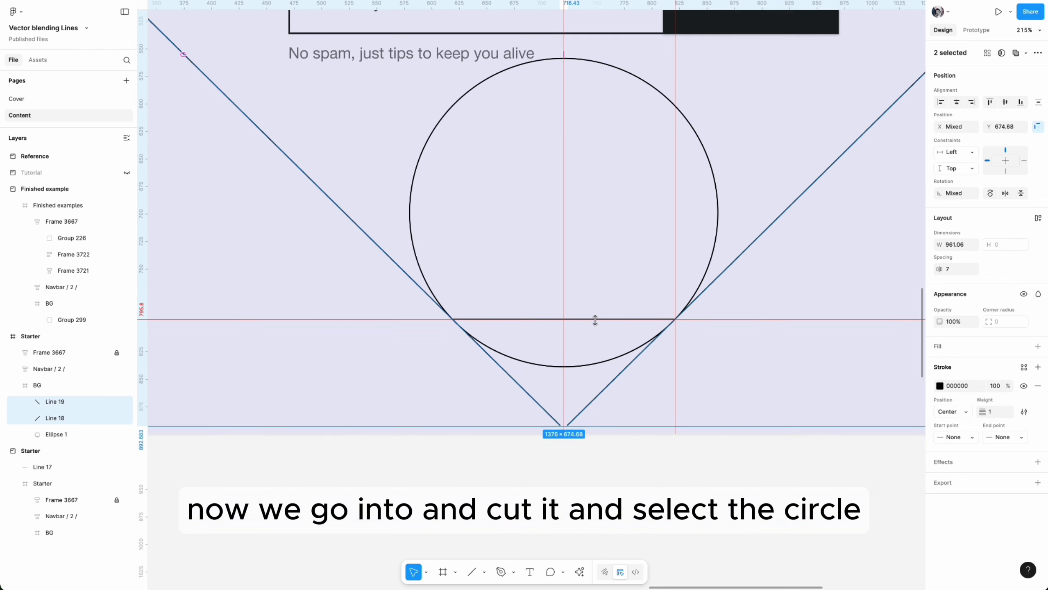
{"action": "key", "text": "super+x"}
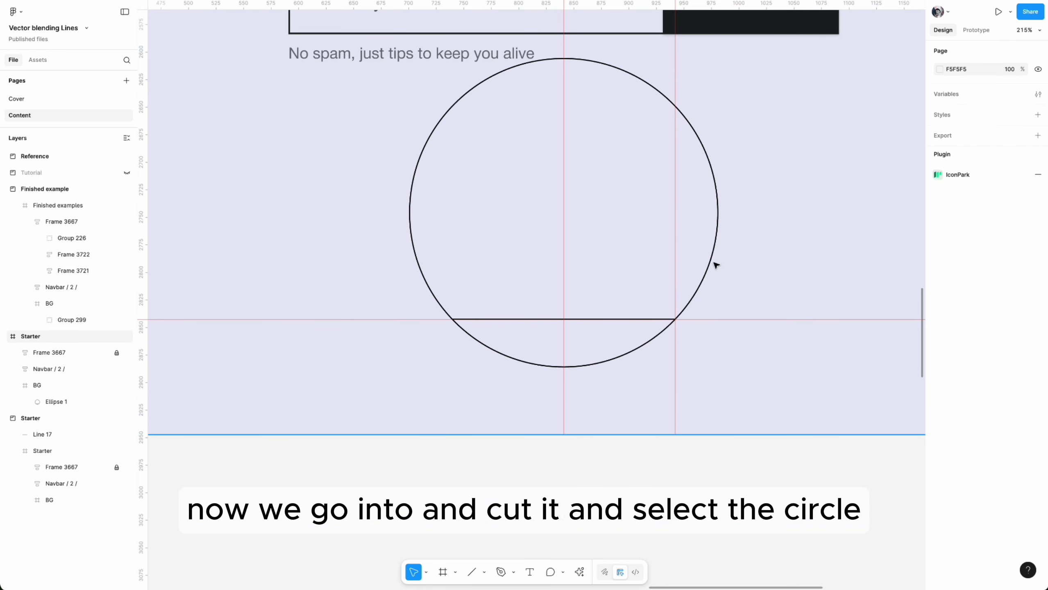
{"action": "left_click", "coordinate": [713, 261]}
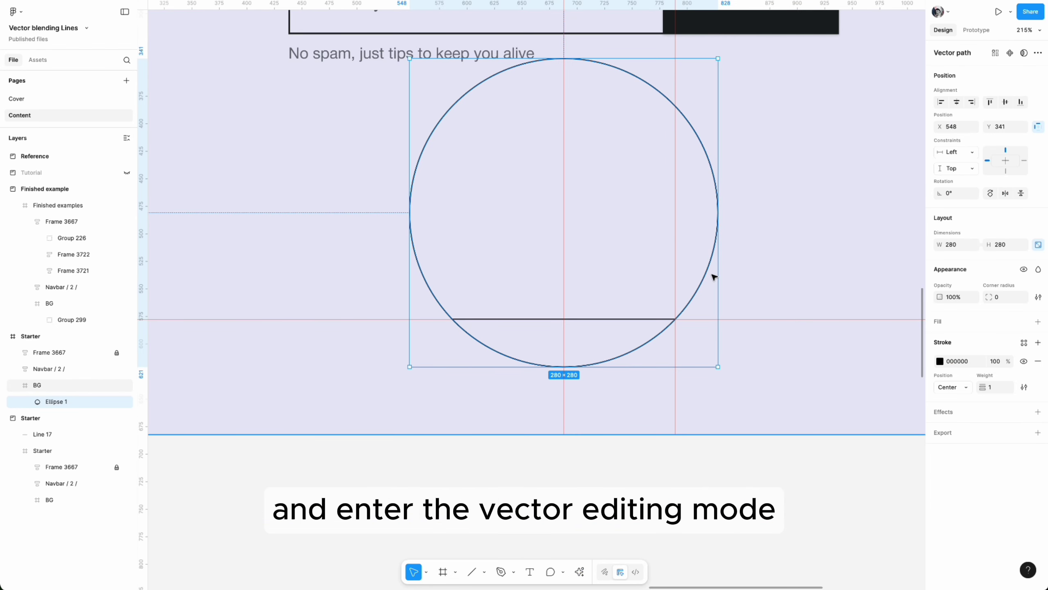
{"action": "key", "text": "Return"}
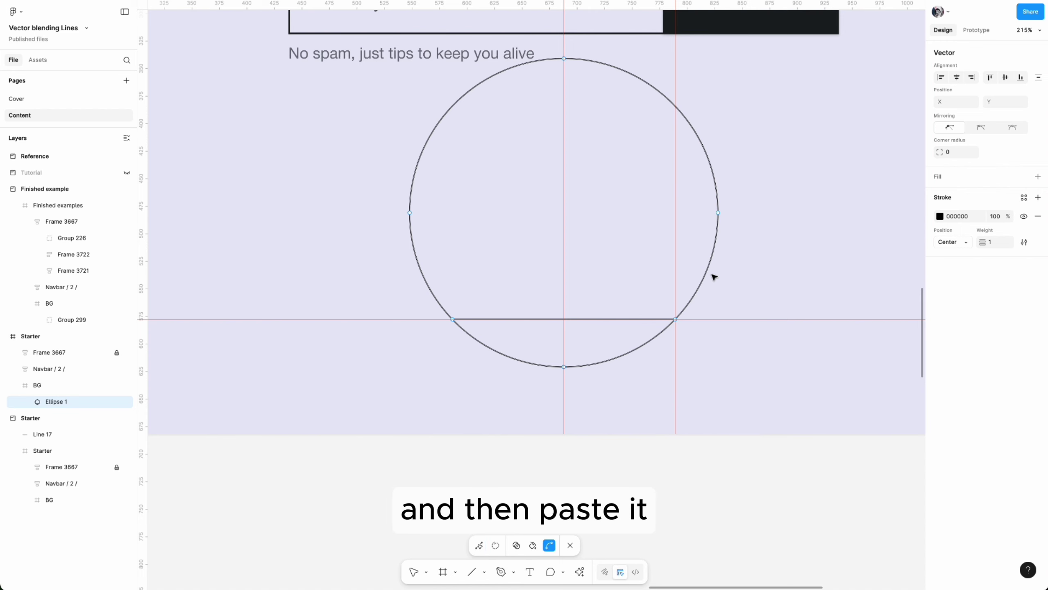
{"action": "key", "text": "super+v"}
- Attach the lower endpoints of both diagonal lines to their tangent points on the circle
{"action": "scroll", "coordinate": [707, 290], "scroll_direction": "right", "scroll_amount": 3}
{"action": "left_click", "coordinate": [487, 434]}
{"action": "scroll", "coordinate": [495, 429], "scroll_direction": "up", "scroll_amount": 2}
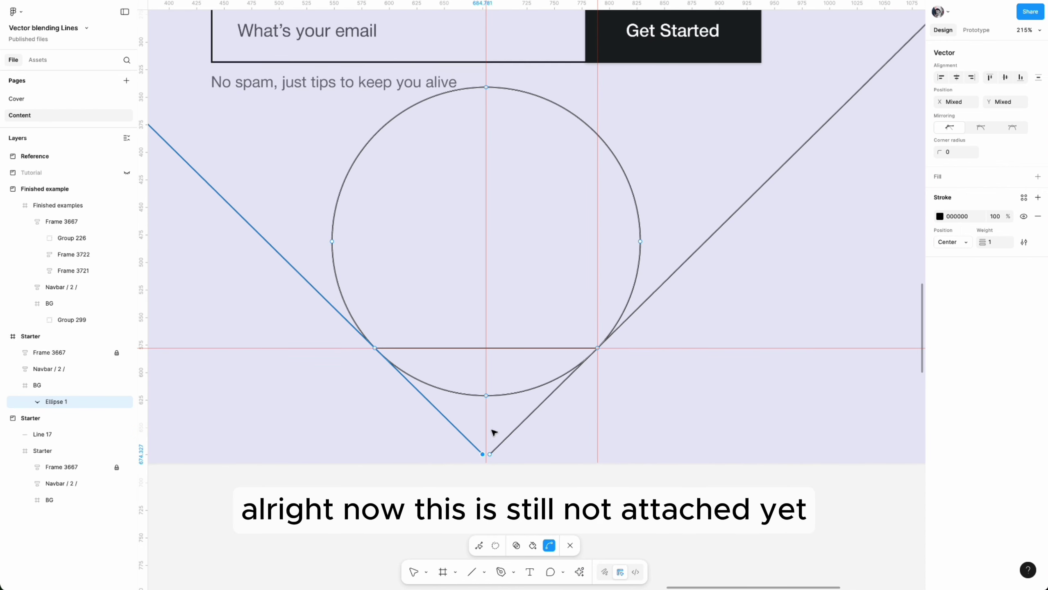
{"action": "scroll", "coordinate": [495, 454], "scroll_direction": "up", "scroll_amount": 3, "text": "ctrl"}
{"action": "left_click_drag", "start_coordinate": [491, 461], "coordinate": [629, 330]}
{"action": "key", "text": "super+z"}
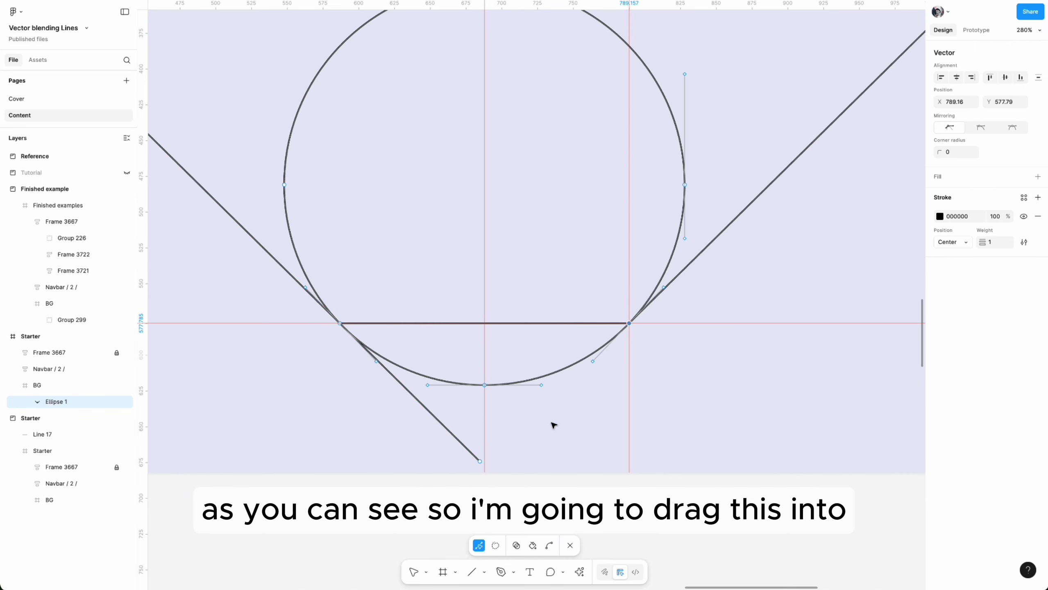
{"action": "scroll", "coordinate": [612, 351], "scroll_direction": "up", "scroll_amount": 5}
{"action": "scroll", "coordinate": [479, 433], "scroll_direction": "down", "scroll_amount": 4}
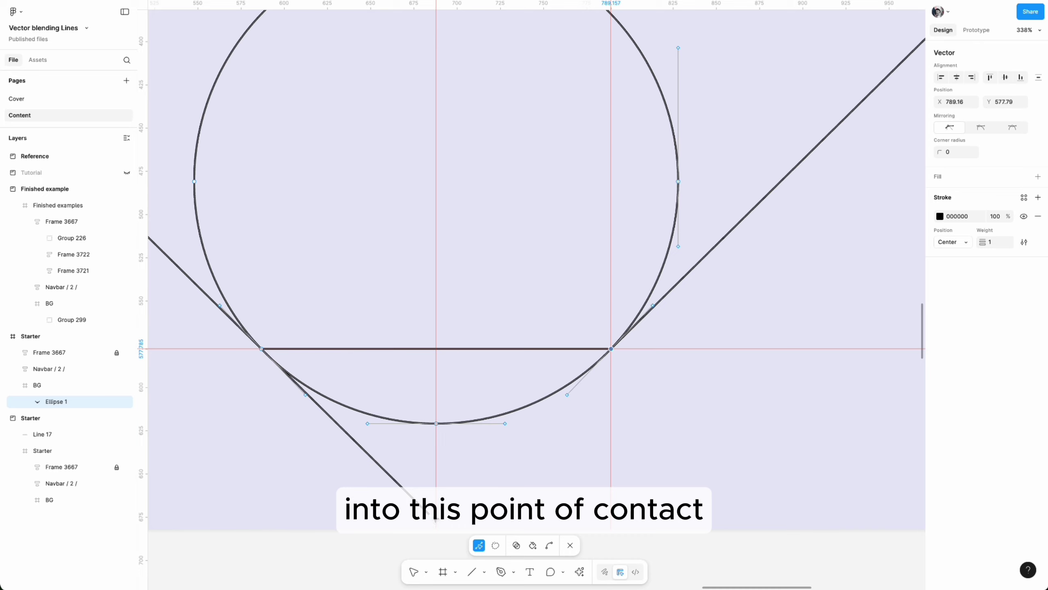
{"action": "scroll", "coordinate": [697, 379], "scroll_direction": "down", "scroll_amount": 2}
- Delete the circle's upper arc and the horizontal segment, keeping only the lower arc between the two diagonals
{"action": "key", "text": "b"}
{"action": "scroll", "coordinate": [702, 252], "scroll_direction": "left", "scroll_amount": 2}
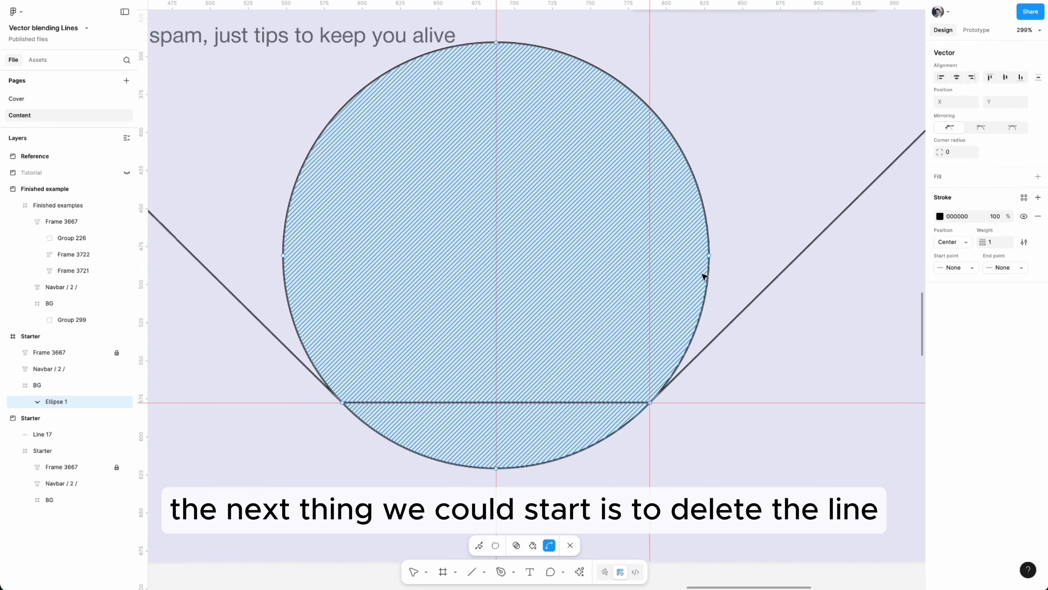
{"action": "key", "text": "v"}
{"action": "key", "text": "Delete"}
{"action": "left_click", "coordinate": [375, 86]}
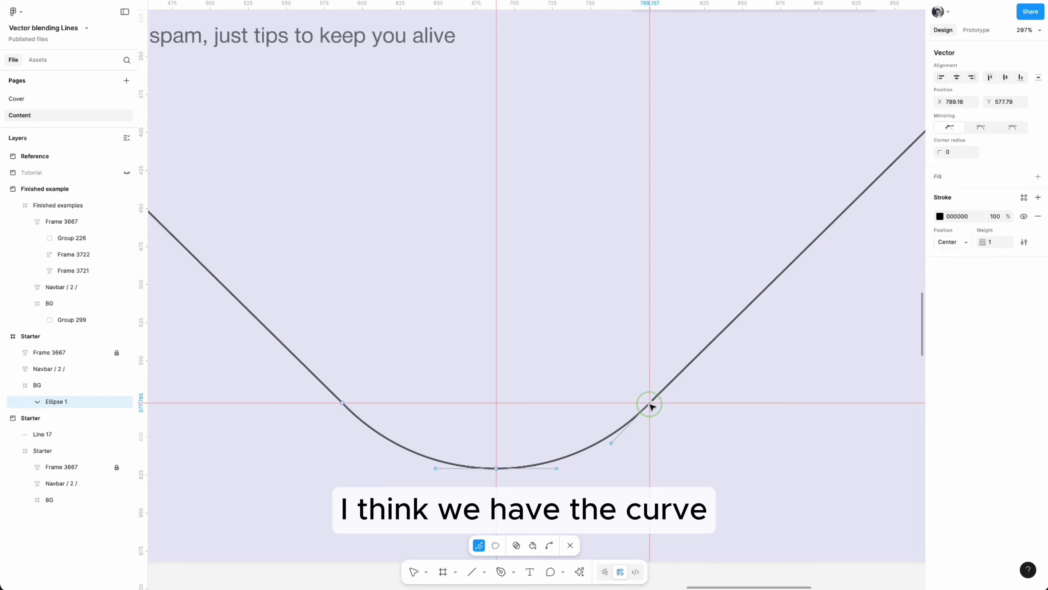
- Collapse the arc-side Bézier handles of both tangent points into their anchors and leave vector editing
{"action": "scroll", "coordinate": [604, 456], "scroll_direction": "up", "scroll_amount": 4}
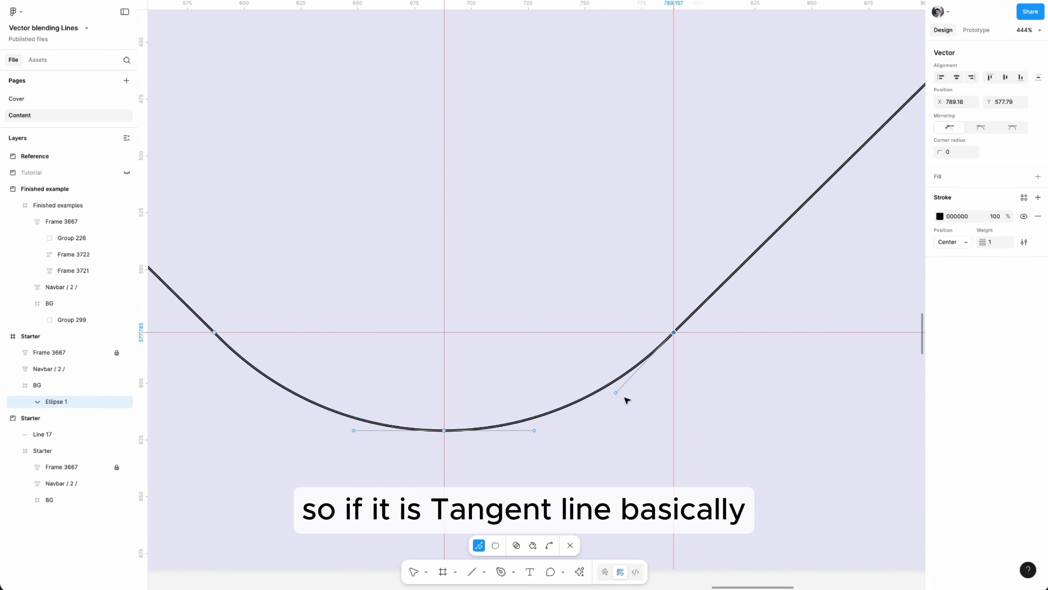
{"action": "scroll", "coordinate": [661, 352], "scroll_direction": "left", "scroll_amount": 3}
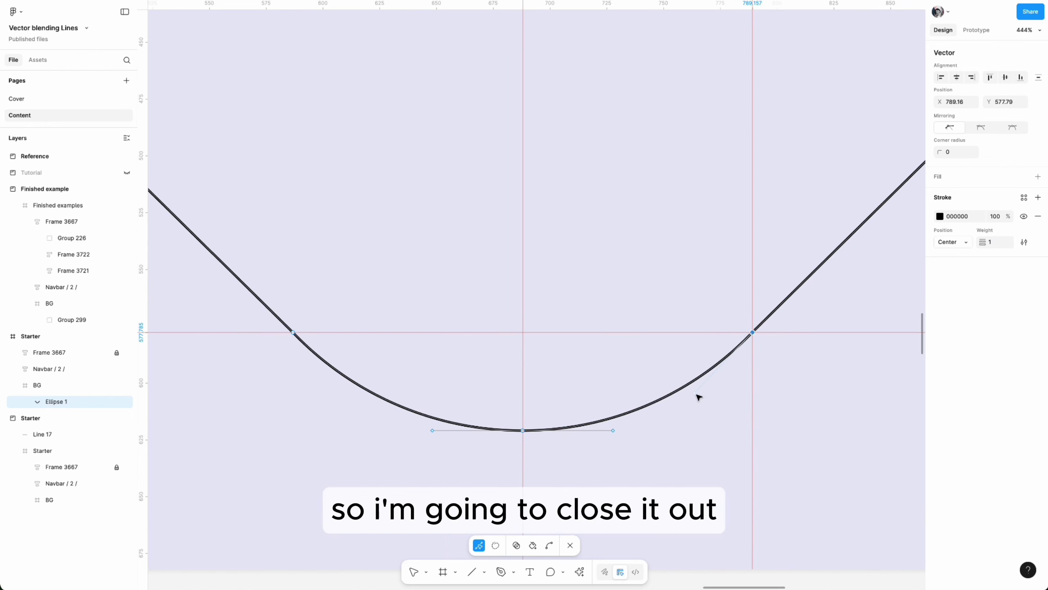
{"action": "left_click_drag", "start_coordinate": [708, 386], "coordinate": [737, 352]}
{"action": "left_click_drag", "start_coordinate": [747, 341], "coordinate": [752, 332]}
{"action": "left_click_drag", "start_coordinate": [356, 395], "coordinate": [293, 334]}
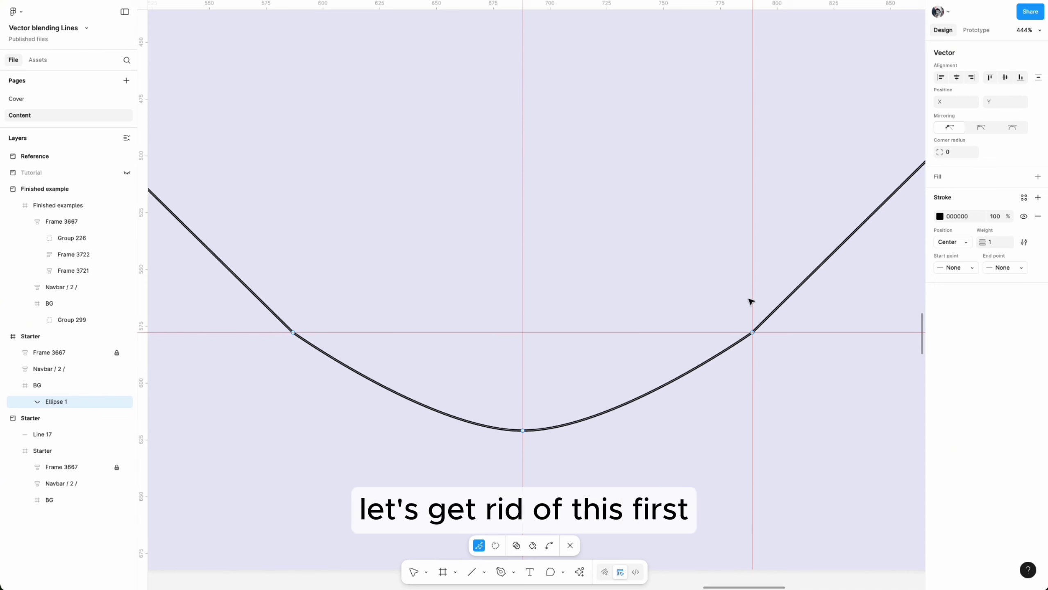
{"action": "key", "text": "Escape"}
{"action": "key", "text": "Escape"}
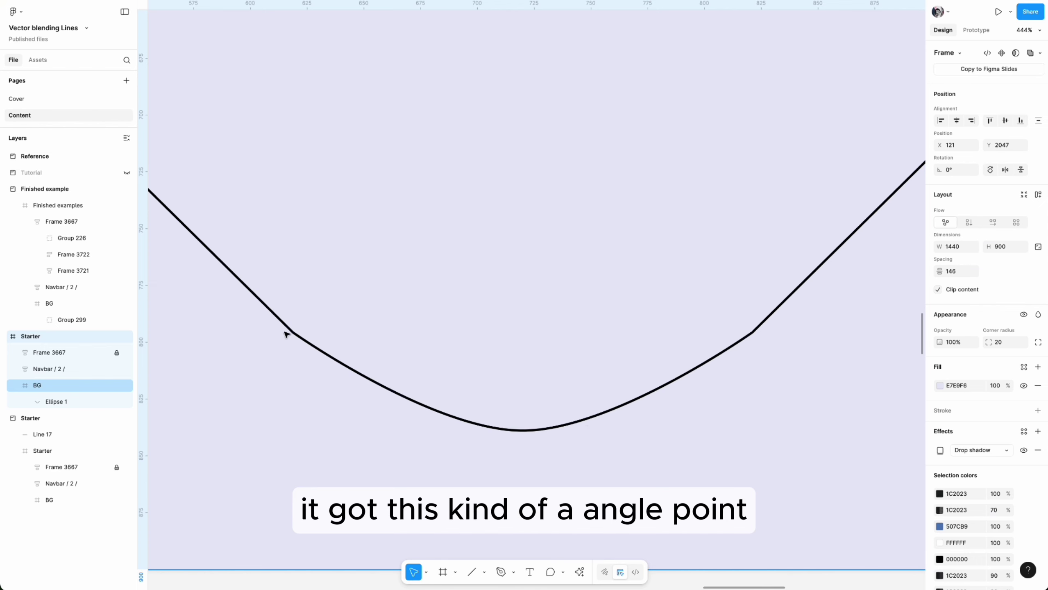
- Mirror the bottom anchor's handles in angle and length, and extend them horizontally to about X 747 to round the curve
{"action": "left_click", "coordinate": [539, 431]}
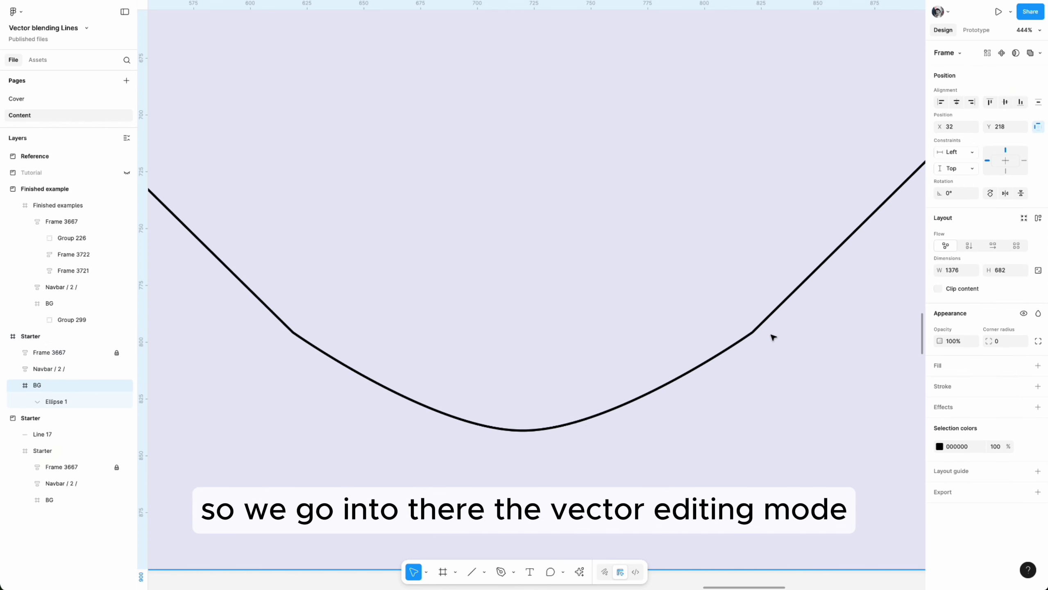
{"action": "double_click", "coordinate": [764, 329]}
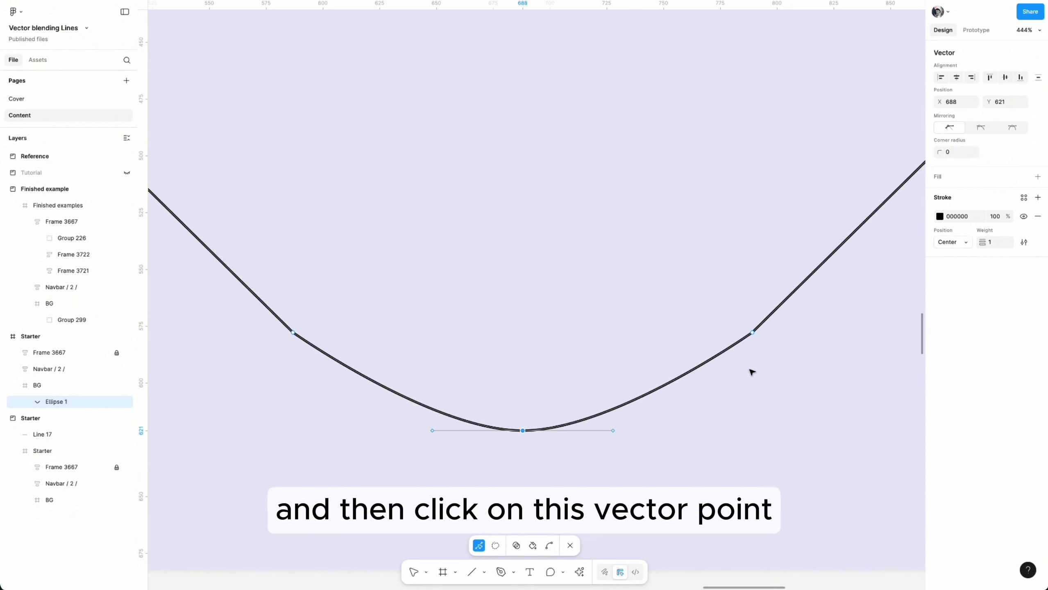
{"action": "left_click", "coordinate": [1010, 128]}
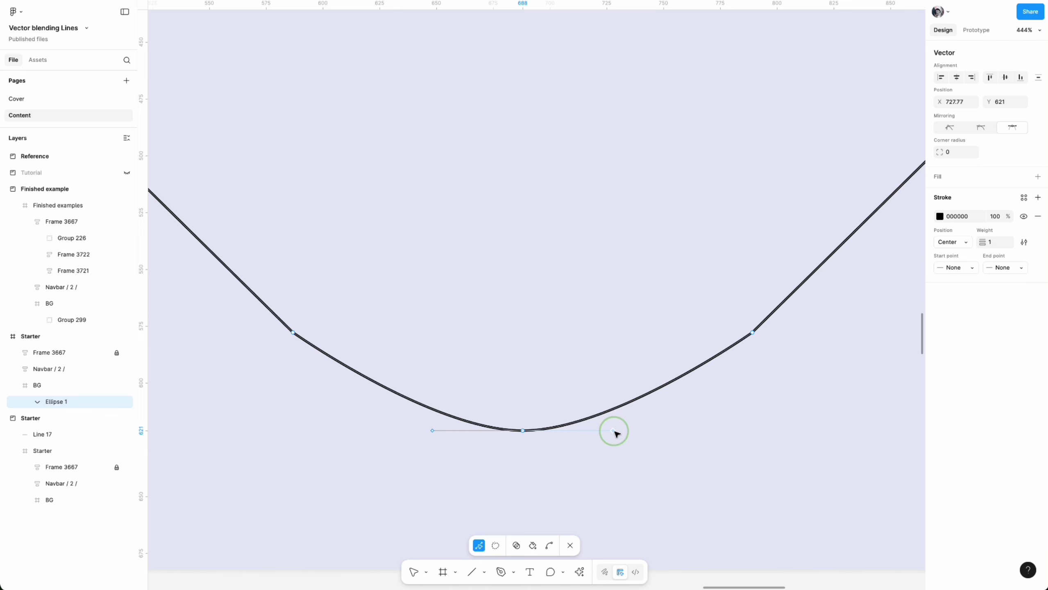
{"action": "left_click_drag", "start_coordinate": [616, 432], "coordinate": [658, 431]}
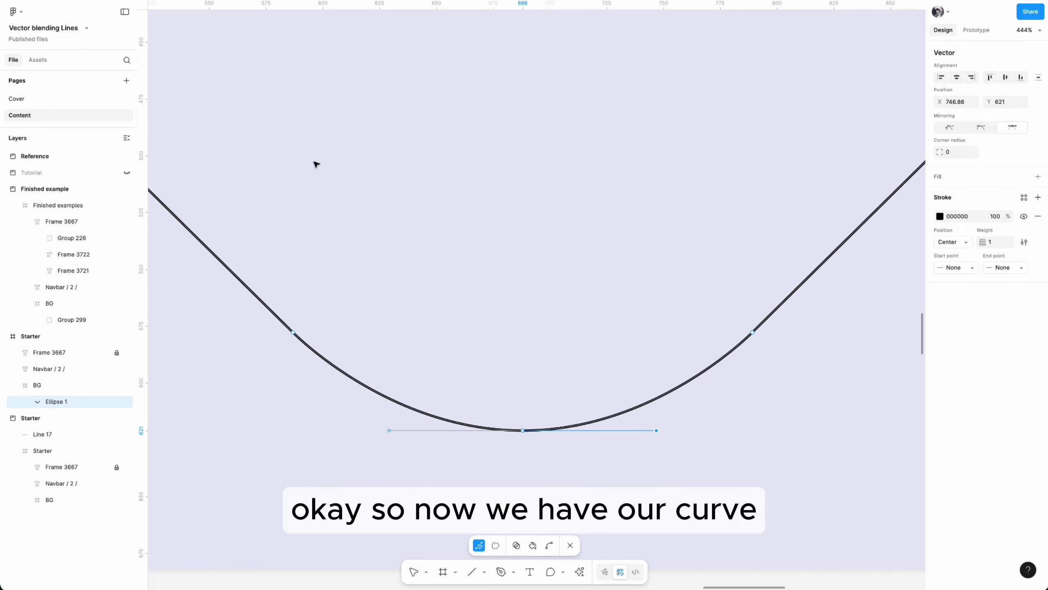
{"action": "key", "text": "Escape"}
{"action": "scroll", "coordinate": [736, 248], "scroll_direction": "down", "scroll_amount": 10}
{"action": "left_click", "coordinate": [799, 372]}
{"action": "scroll", "coordinate": [669, 307], "scroll_direction": "right", "scroll_amount": 3}
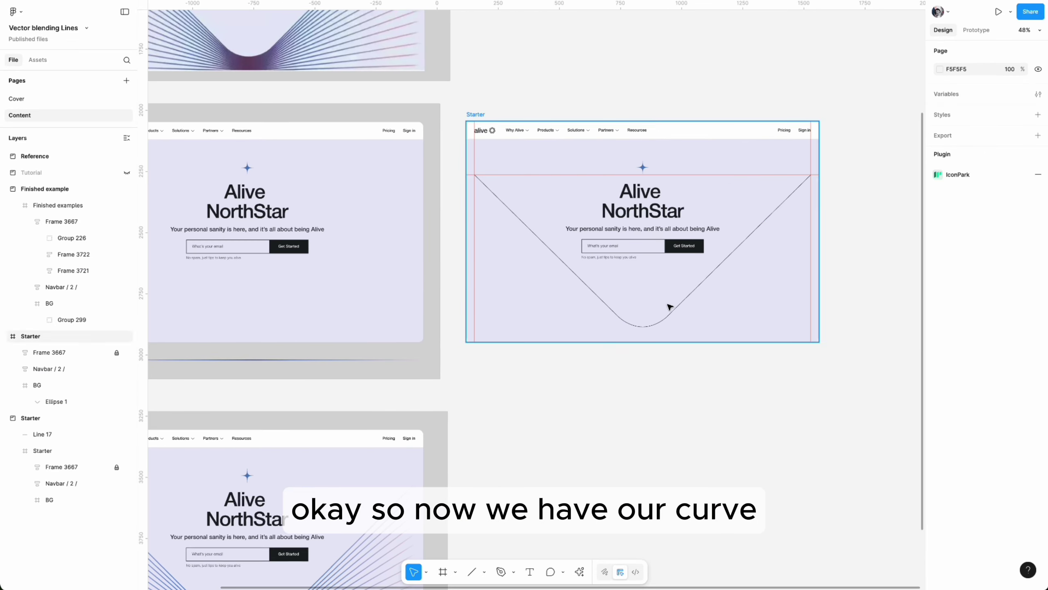
- Set the V-shaped curve's stroke weight to 4
{"action": "left_click", "coordinate": [669, 306]}
{"action": "scroll", "coordinate": [627, 339], "scroll_direction": "up", "scroll_amount": 3}
{"action": "scroll", "coordinate": [812, 225], "scroll_direction": "down", "scroll_amount": 5}
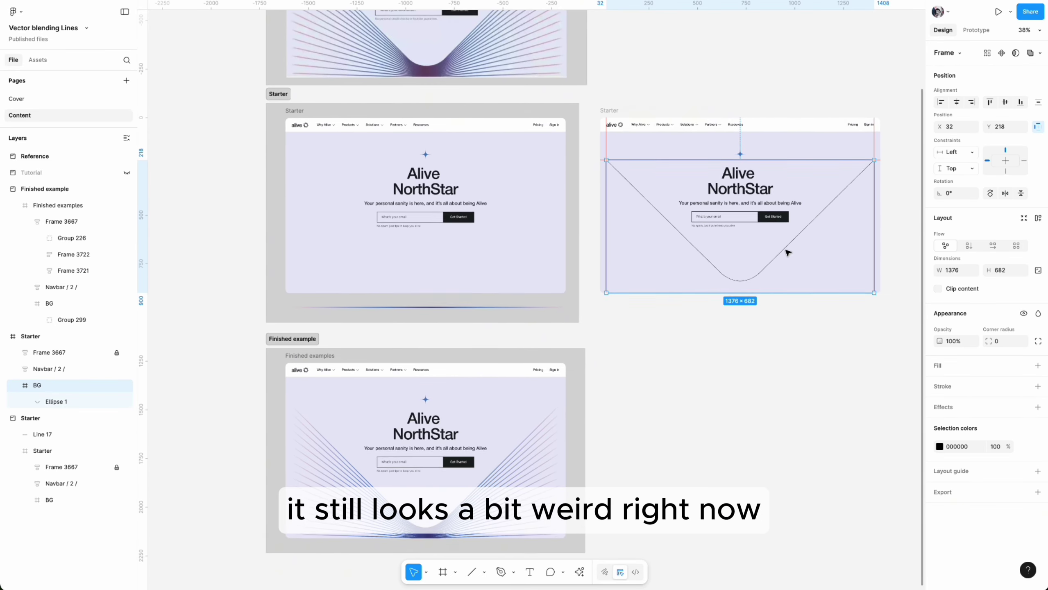
{"action": "scroll", "coordinate": [708, 316], "scroll_direction": "up", "scroll_amount": 5}
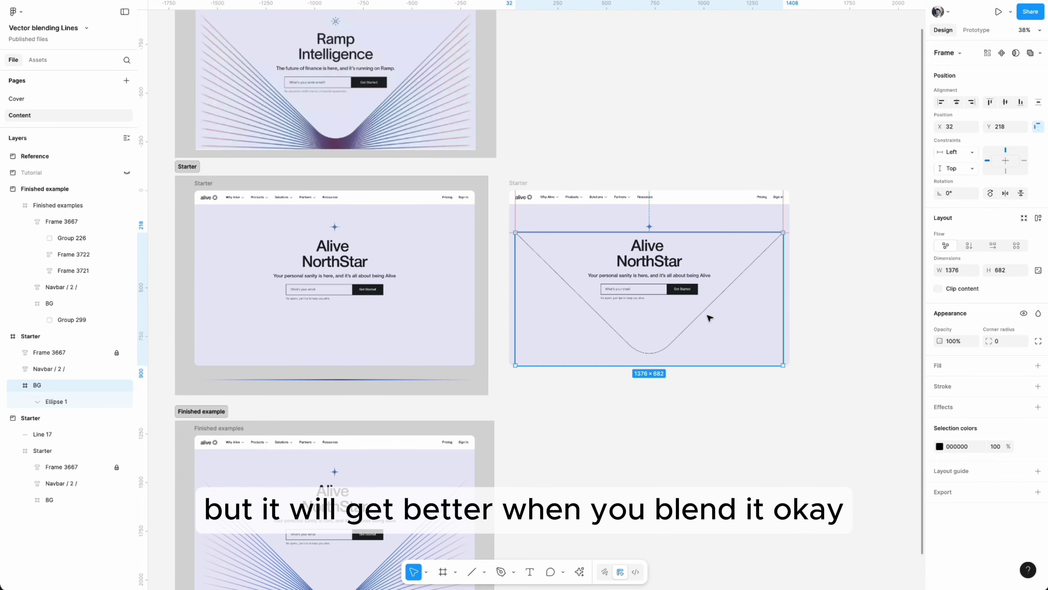
{"action": "left_click", "coordinate": [743, 277]}
{"action": "left_click", "coordinate": [1003, 391]}
{"action": "type", "text": "4"}
{"action": "key", "text": "Return"}
{"action": "scroll", "coordinate": [701, 406], "scroll_direction": "up", "scroll_amount": 3}
{"action": "left_click", "coordinate": [701, 407]}
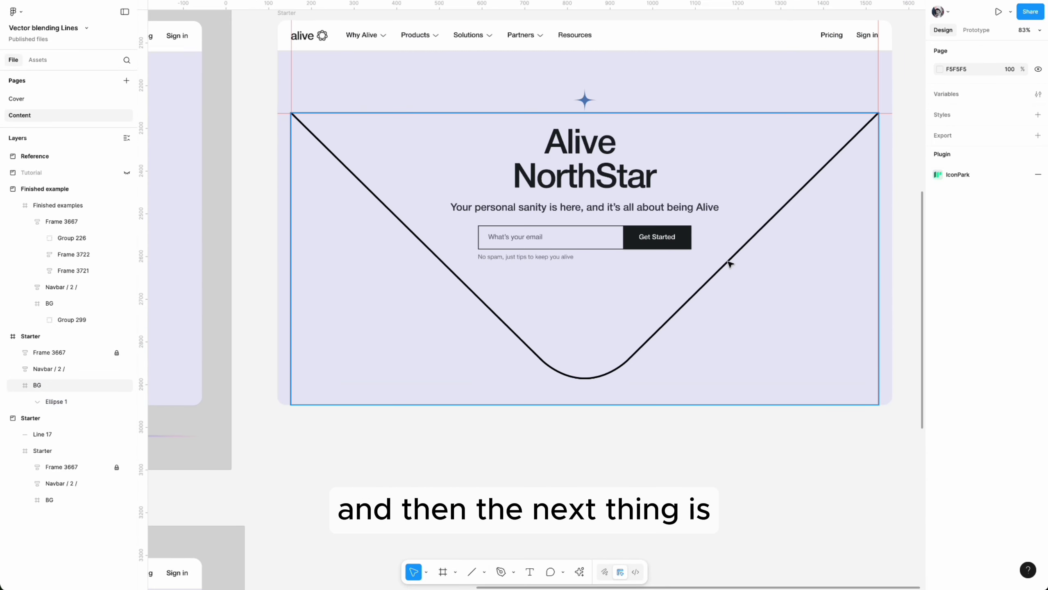
- Place a copy of the V-shaped curve on the empty canvas to the right of the Starter frame
{"action": "left_click", "coordinate": [716, 270]}
{"action": "scroll", "coordinate": [717, 271], "scroll_direction": "down", "scroll_amount": 5}
{"action": "scroll", "coordinate": [717, 270], "scroll_direction": "right", "scroll_amount": 3}
{"action": "left_click", "coordinate": [621, 280]}
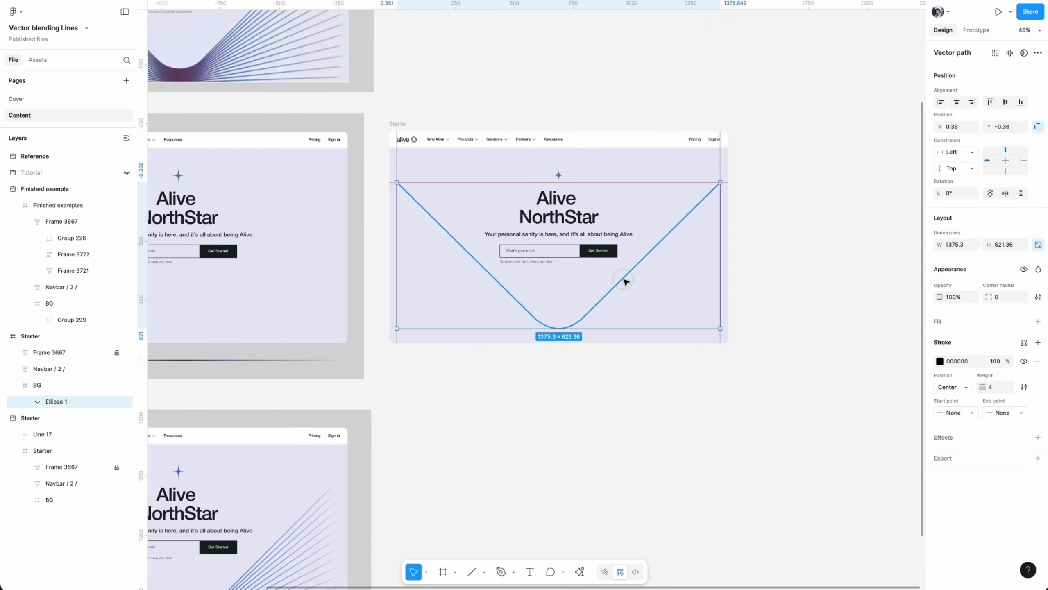
{"action": "left_click_drag", "start_coordinate": [621, 280], "coordinate": [835, 281]}
{"action": "scroll", "coordinate": [824, 297], "scroll_direction": "right", "scroll_amount": 5}
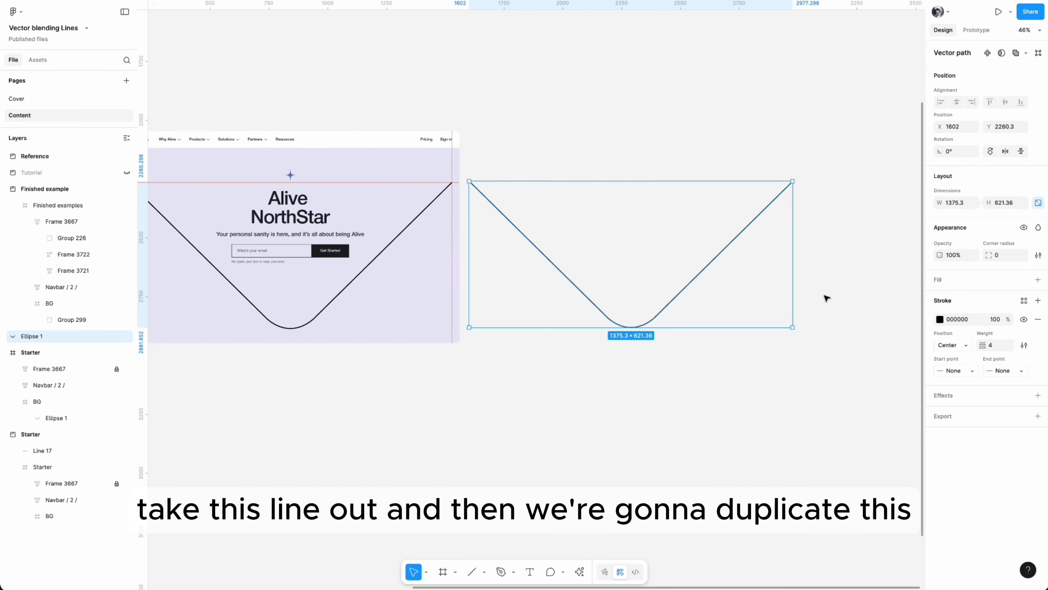
- Duplicate the copied curve, place the duplicate directly below it, and flip all of the duplicate's vector points vertically
{"action": "key", "text": "super+d"}
{"action": "left_click_drag", "start_coordinate": [667, 268], "coordinate": [676, 370]}
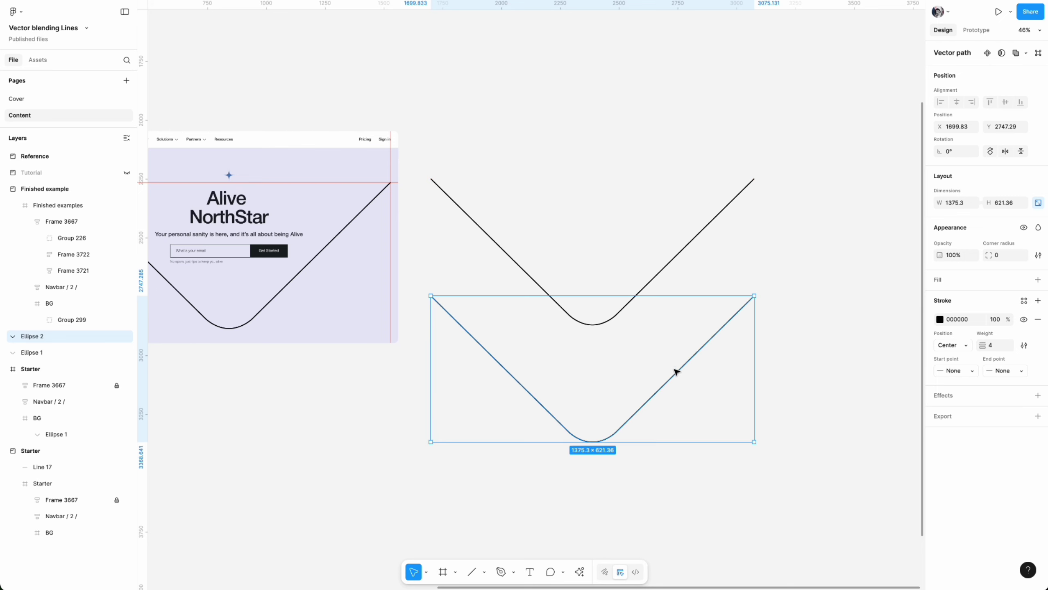
{"action": "double_click", "coordinate": [676, 370]}
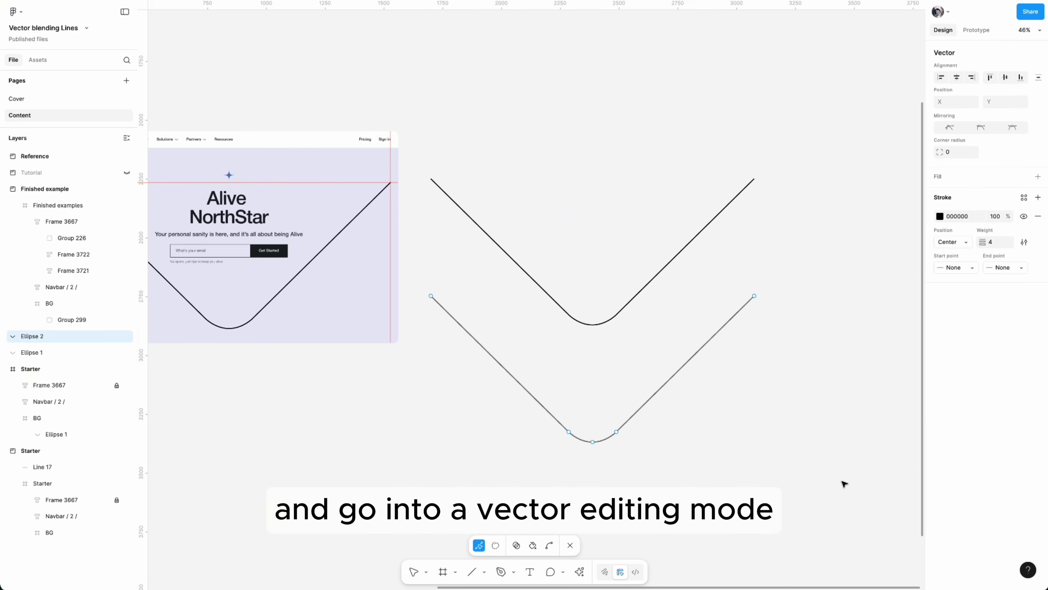
{"action": "left_click_drag", "start_coordinate": [840, 501], "coordinate": [395, 263]}
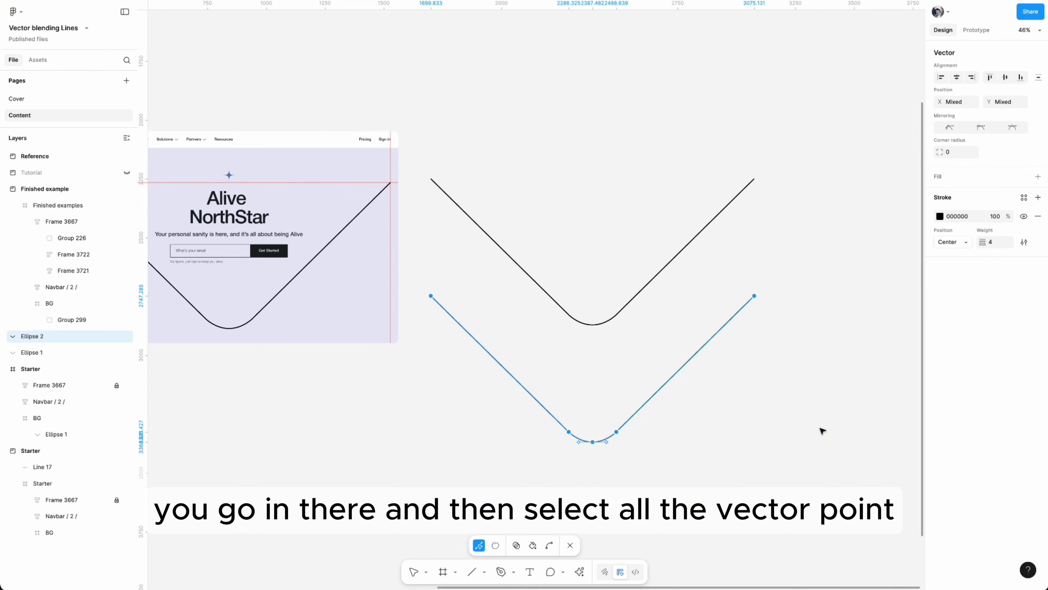
{"action": "key", "text": "shift+v"}
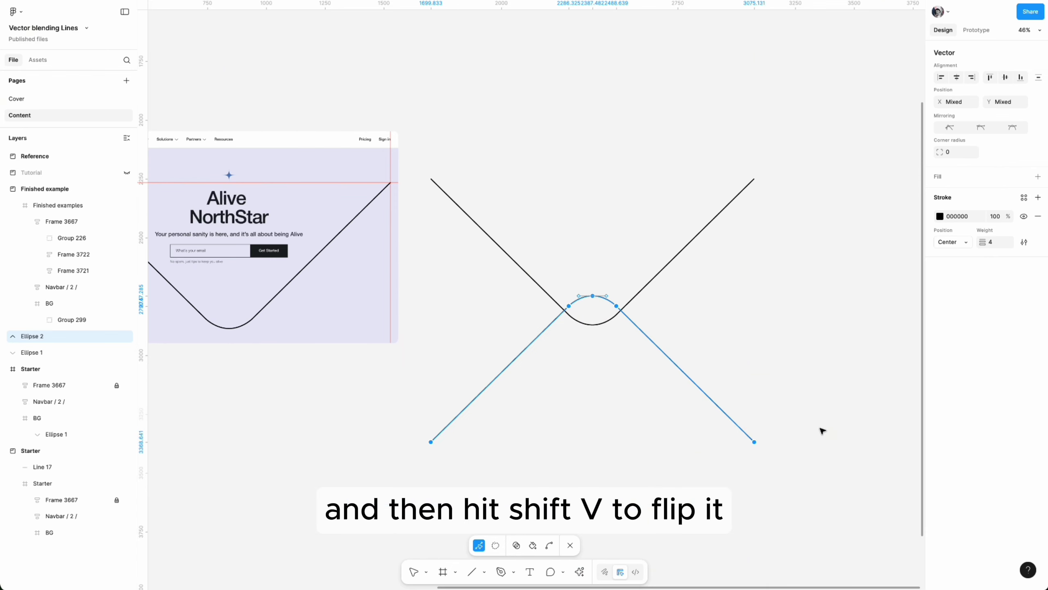
- Leave vector editing and move the flipped curve straight down so it sits clear below the V-shaped curve
{"action": "key", "text": "Escape"}
{"action": "left_click_drag", "start_coordinate": [632, 326], "coordinate": [627, 382]}
{"action": "left_click", "coordinate": [739, 349]}
{"action": "scroll", "coordinate": [739, 348], "scroll_direction": "right", "scroll_amount": 3}
{"action": "scroll", "coordinate": [735, 348], "scroll_direction": "down", "scroll_amount": 3}
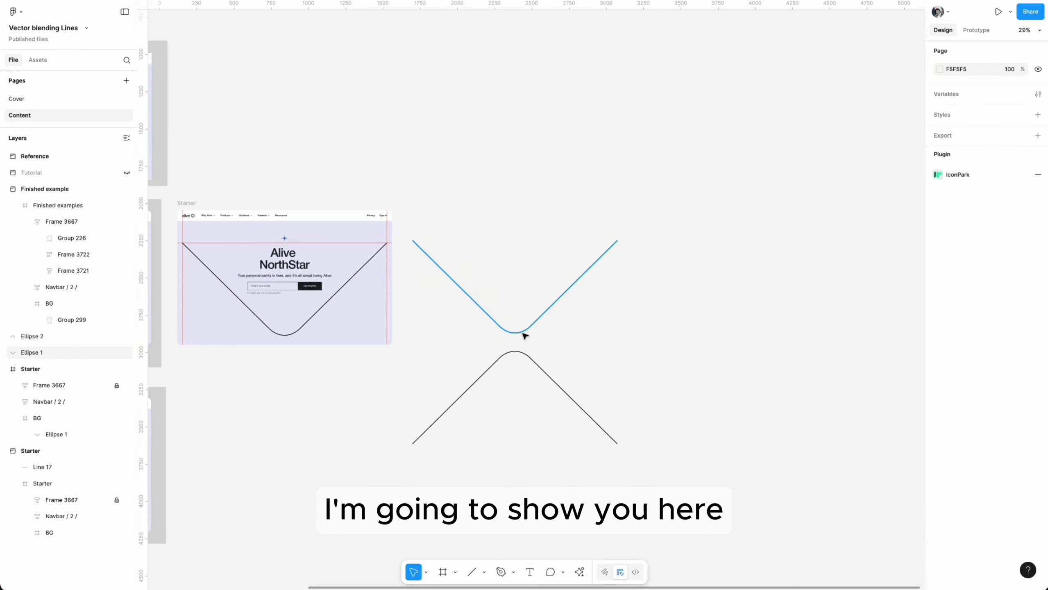
- Place a duplicate of the V-shaped curve to the right at the same height, at about X 3677
{"action": "left_click_drag", "start_coordinate": [525, 335], "coordinate": [819, 334]}
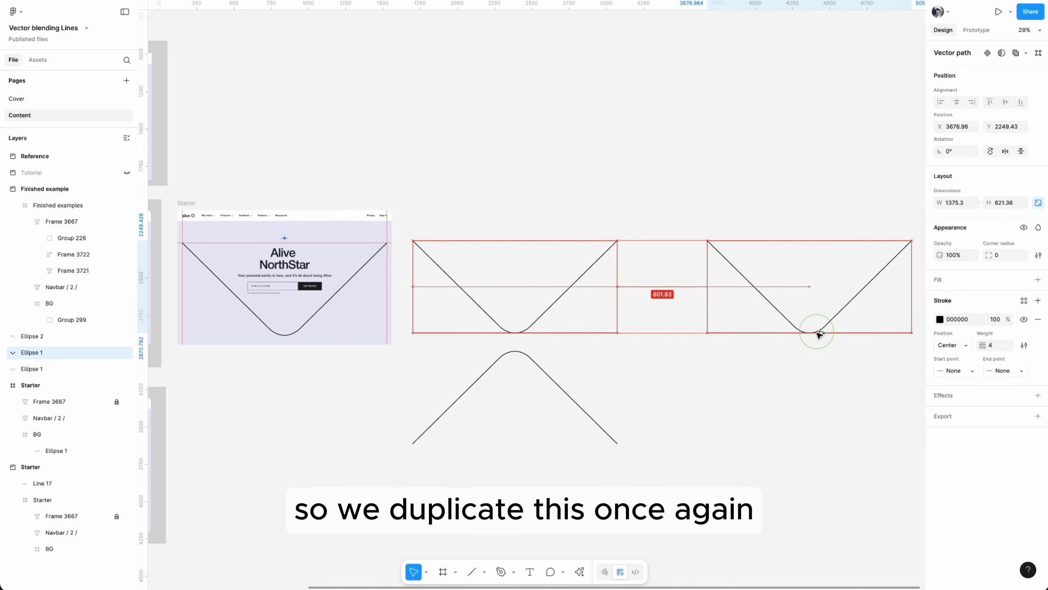
{"action": "scroll", "coordinate": [451, 377], "scroll_direction": "right", "scroll_amount": 4}
{"action": "scroll", "coordinate": [351, 436], "scroll_direction": "up", "scroll_amount": 5}
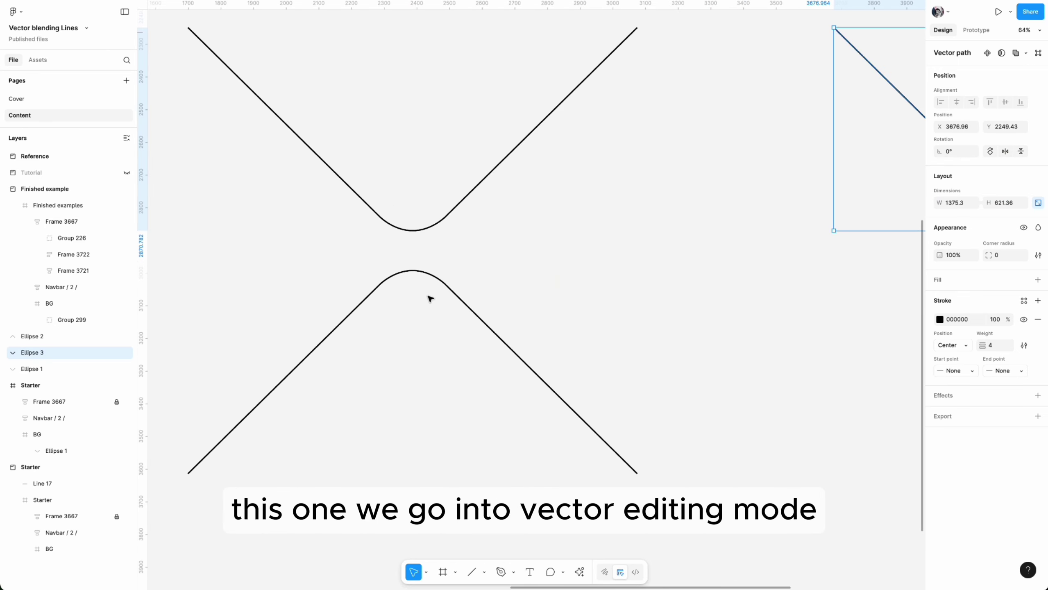
{"action": "scroll", "coordinate": [183, 291], "scroll_direction": "right", "scroll_amount": 3}
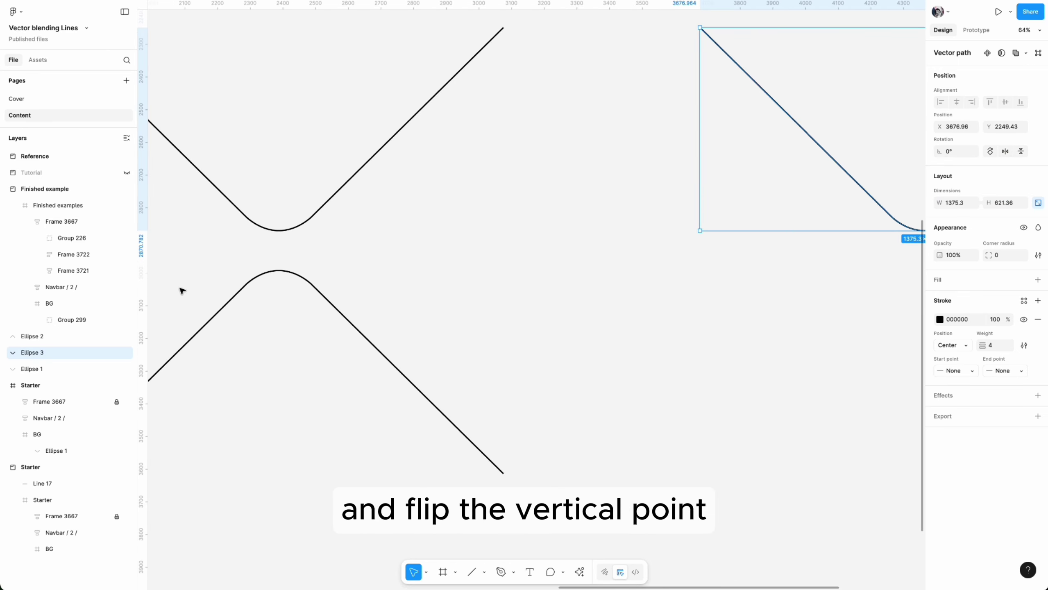
{"action": "scroll", "coordinate": [346, 328], "scroll_direction": "left", "scroll_amount": 2}
{"action": "scroll", "coordinate": [346, 330], "scroll_direction": "down", "scroll_amount": 3}
{"action": "scroll", "coordinate": [600, 231], "scroll_direction": "right", "scroll_amount": 4}
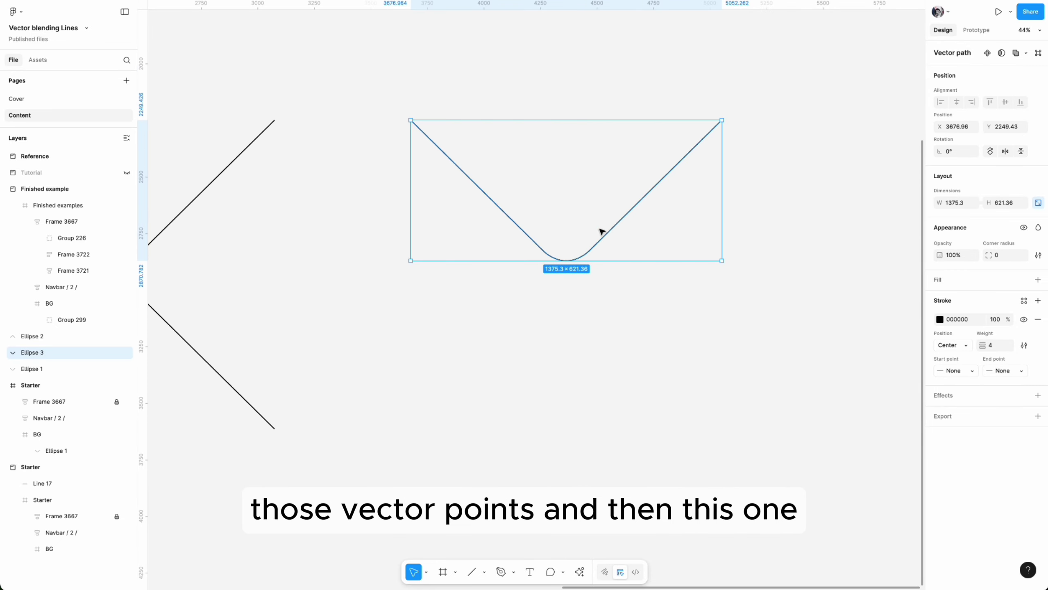
- Copy the new V-shaped curve directly below itself at about Y 3106 and flip the whole copied object vertically
{"action": "left_click_drag", "start_coordinate": [630, 214], "coordinate": [626, 408]}
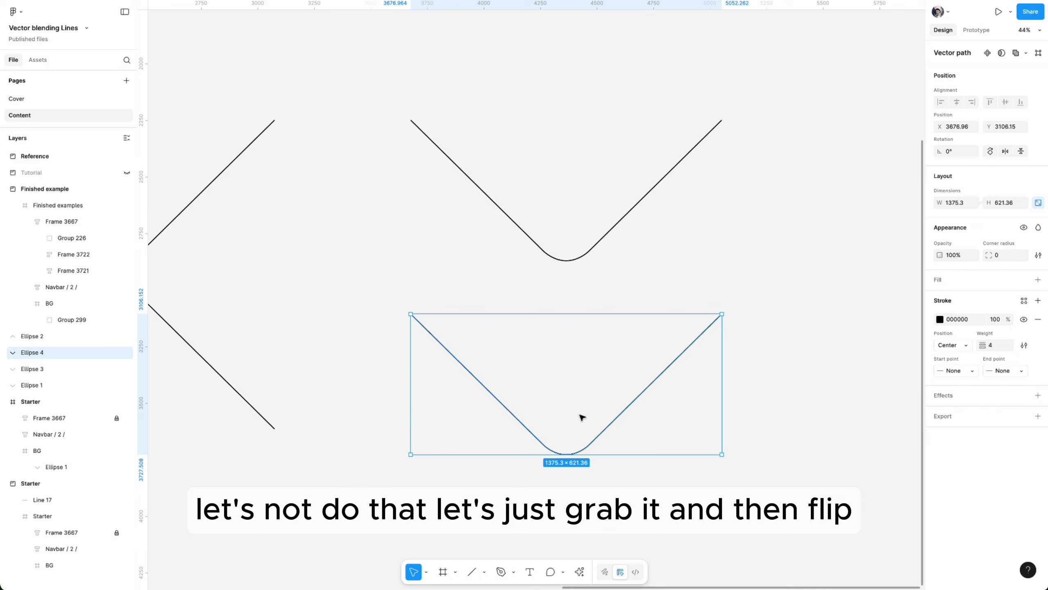
{"action": "key", "text": "shift+v"}
{"action": "scroll", "coordinate": [617, 269], "scroll_direction": "left", "scroll_amount": 5}
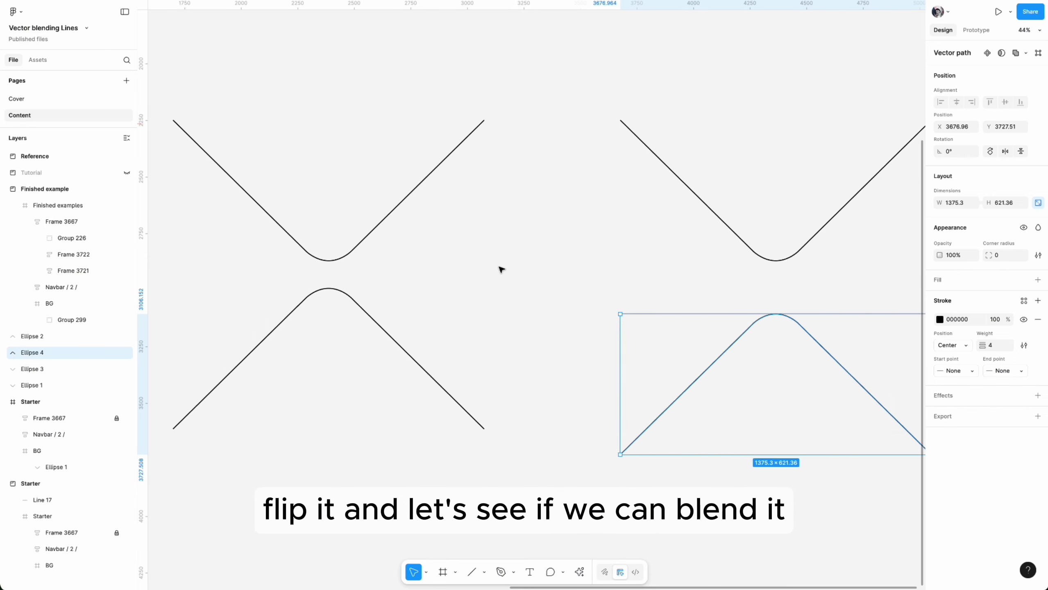
{"action": "scroll", "coordinate": [502, 269], "scroll_direction": "left", "scroll_amount": 5}
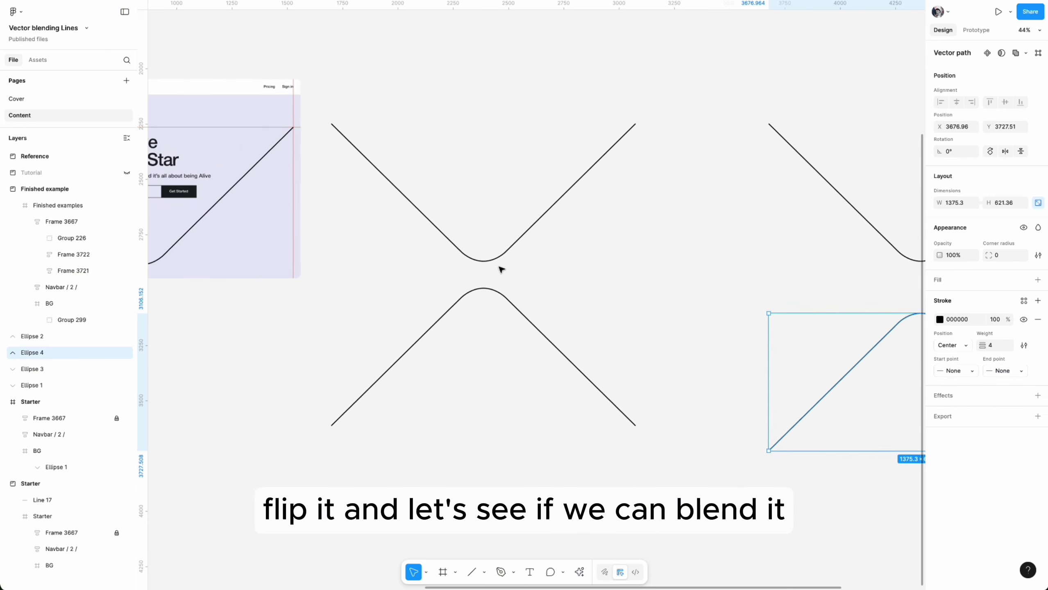
- Open the Vector Blender plugin and place its window clear of the two curves beside the Starter frame
{"action": "left_click", "coordinate": [518, 244]}
{"action": "key", "text": "super+k"}
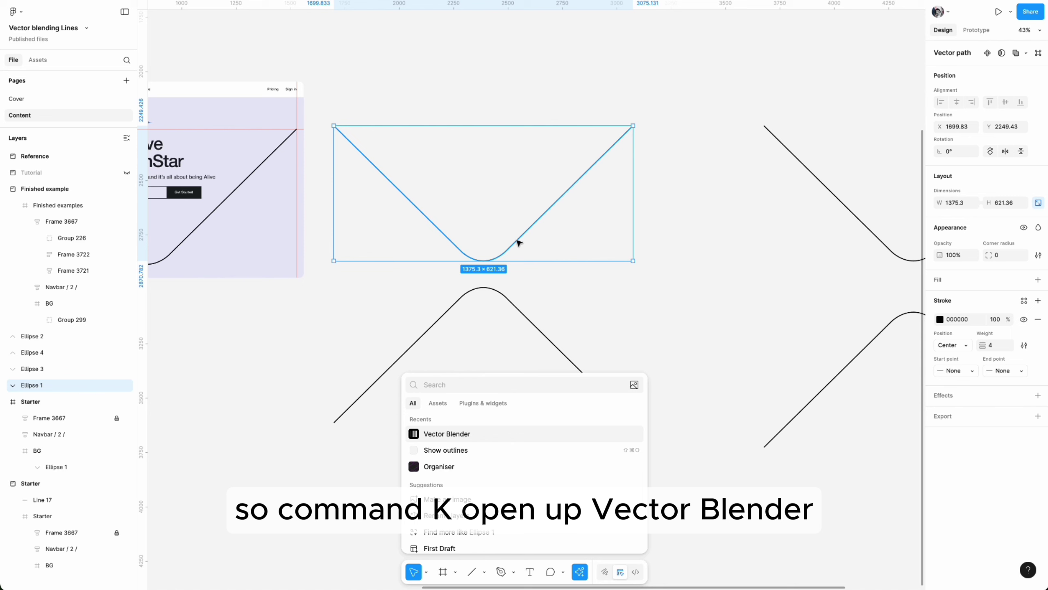
{"action": "key", "text": "Return"}
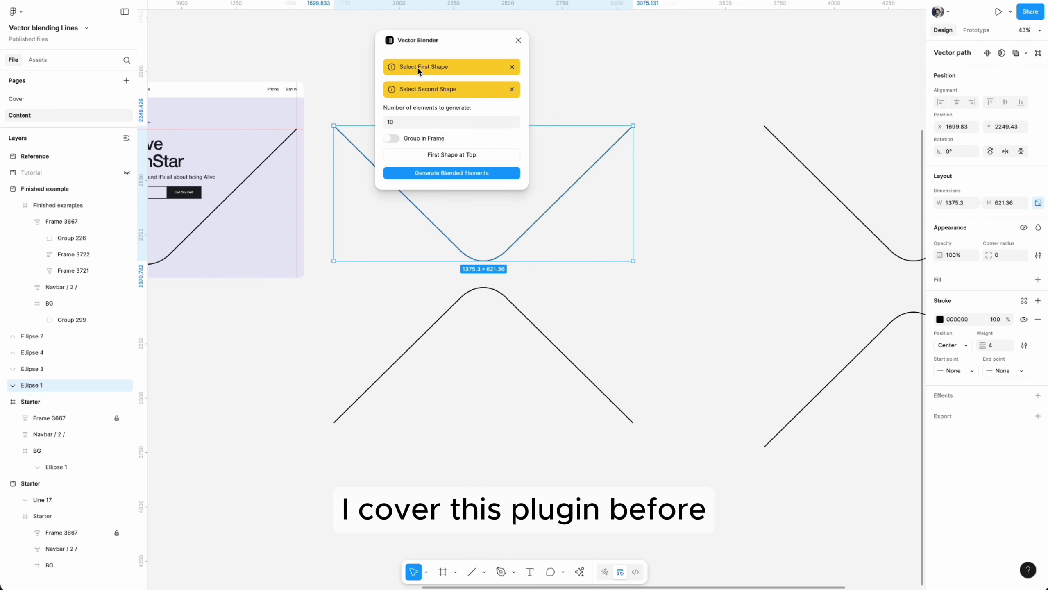
{"action": "left_click_drag", "start_coordinate": [428, 50], "coordinate": [220, 52]}
{"action": "scroll", "coordinate": [387, 77], "scroll_direction": "left", "scroll_amount": 5}
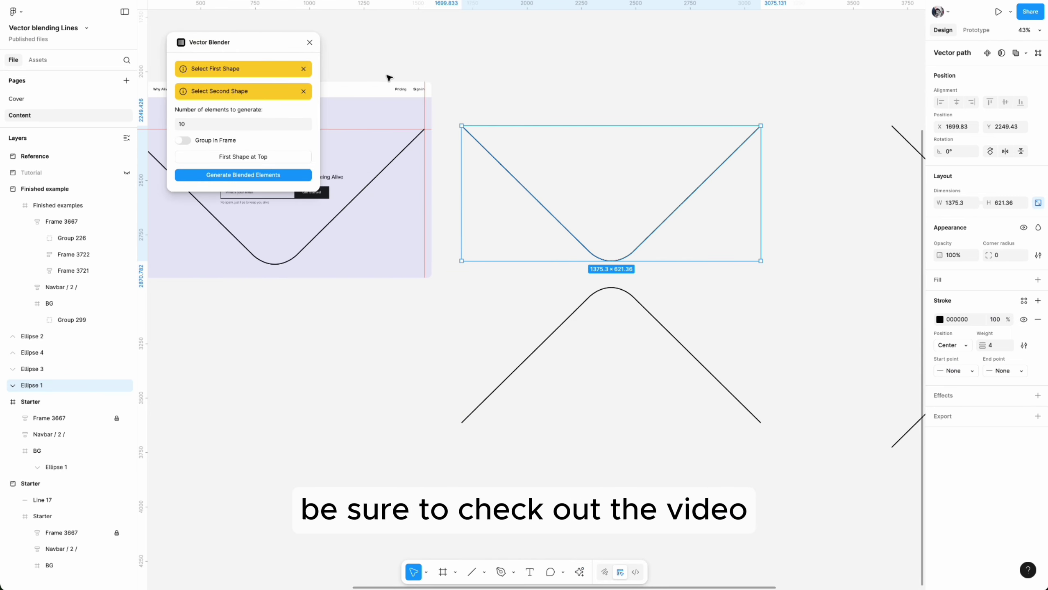
{"action": "scroll", "coordinate": [388, 77], "scroll_direction": "right", "scroll_amount": 5}
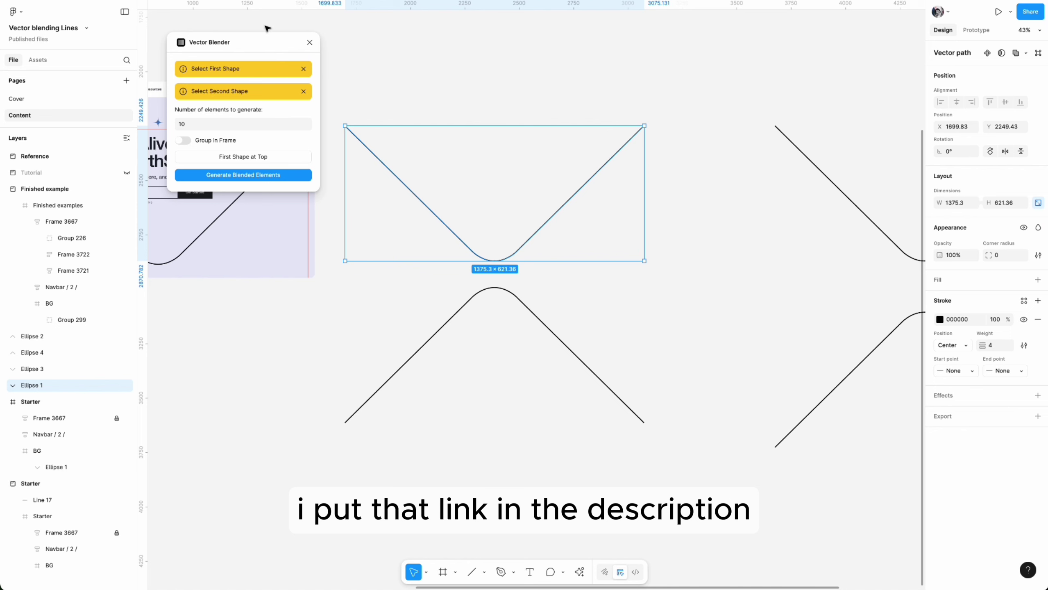
{"action": "left_click_drag", "start_coordinate": [253, 41], "coordinate": [255, 52]}
{"action": "left_click", "coordinate": [461, 64]}
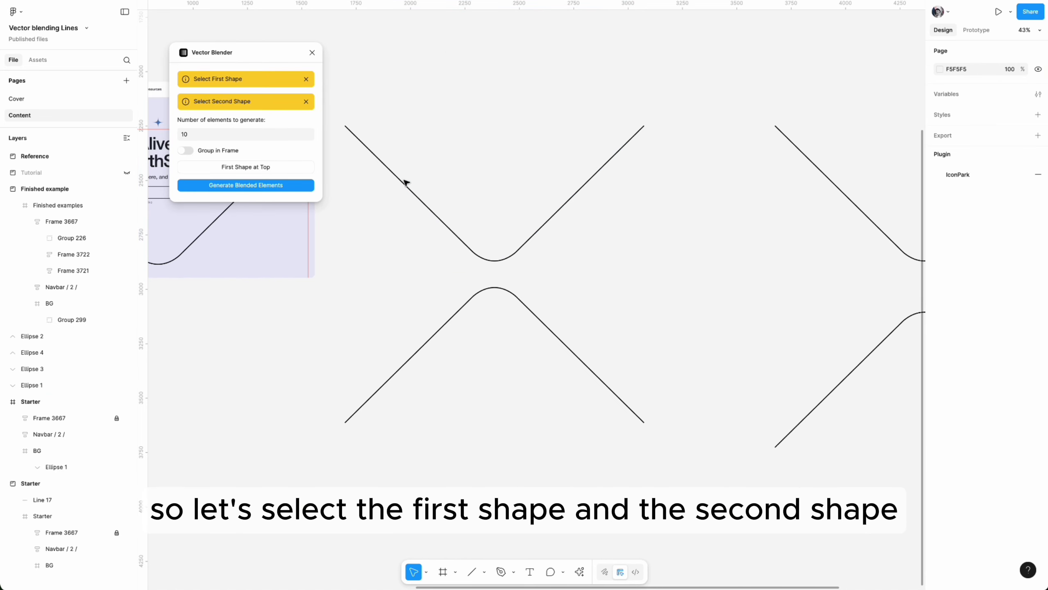
- Blend the V-shaped curve with its point-flipped duplicate using 1 element, and move the generated line into the gap between them
{"action": "left_click", "coordinate": [404, 189]}
{"action": "left_click", "coordinate": [418, 348]}
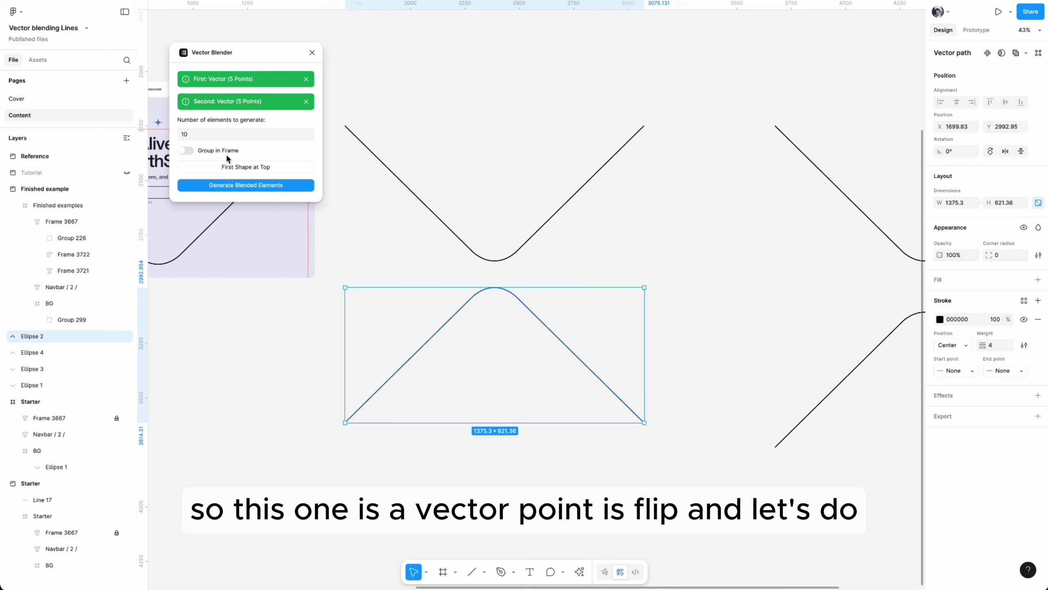
{"action": "type", "text": "0"}
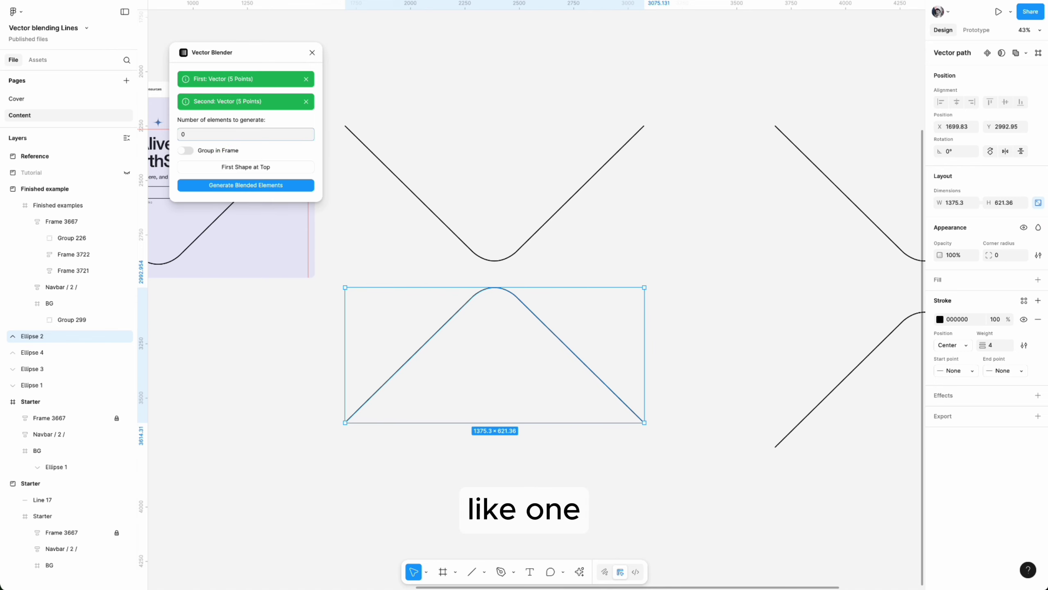
{"action": "left_click", "coordinate": [225, 186]}
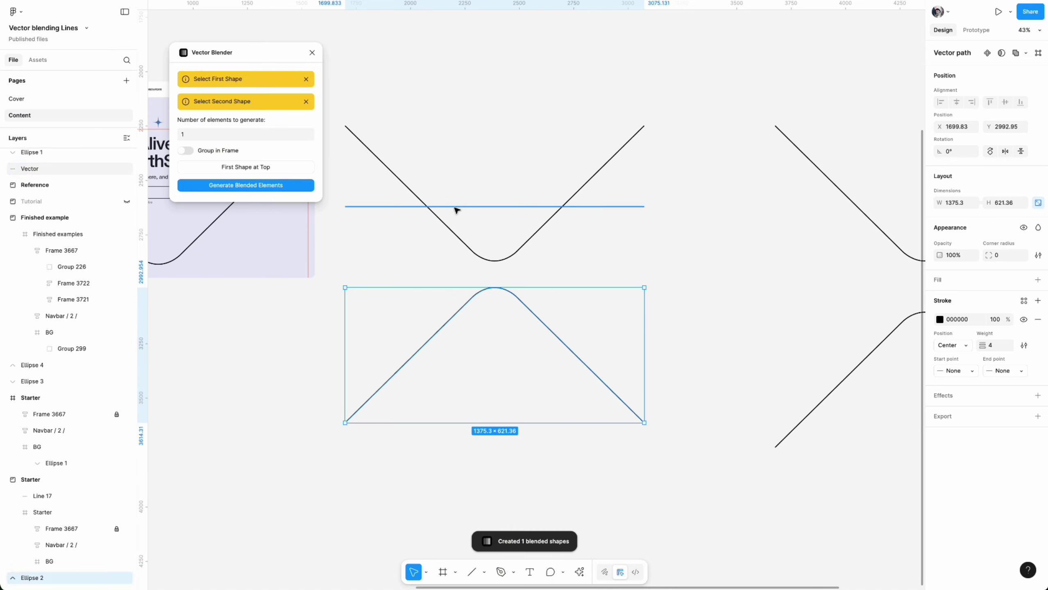
{"action": "left_click_drag", "start_coordinate": [457, 207], "coordinate": [452, 279]}
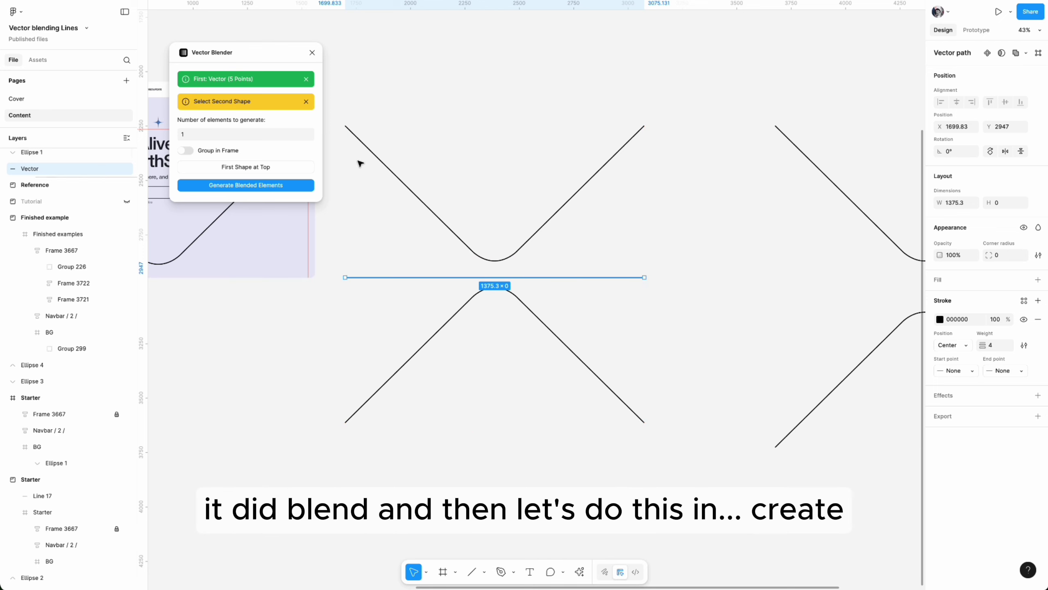
- Generate 1 blended element between the right-hand V-shaped curve and its copy flipped as a whole object
{"action": "scroll", "coordinate": [599, 296], "scroll_direction": "right", "scroll_amount": 7}
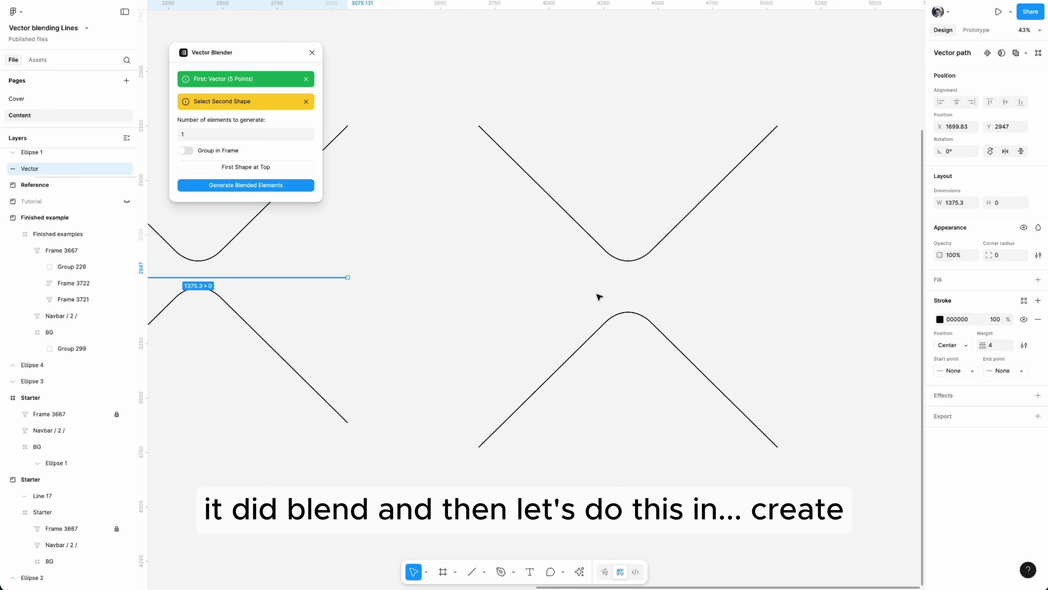
{"action": "left_click", "coordinate": [616, 259]}
{"action": "left_click", "coordinate": [638, 315]}
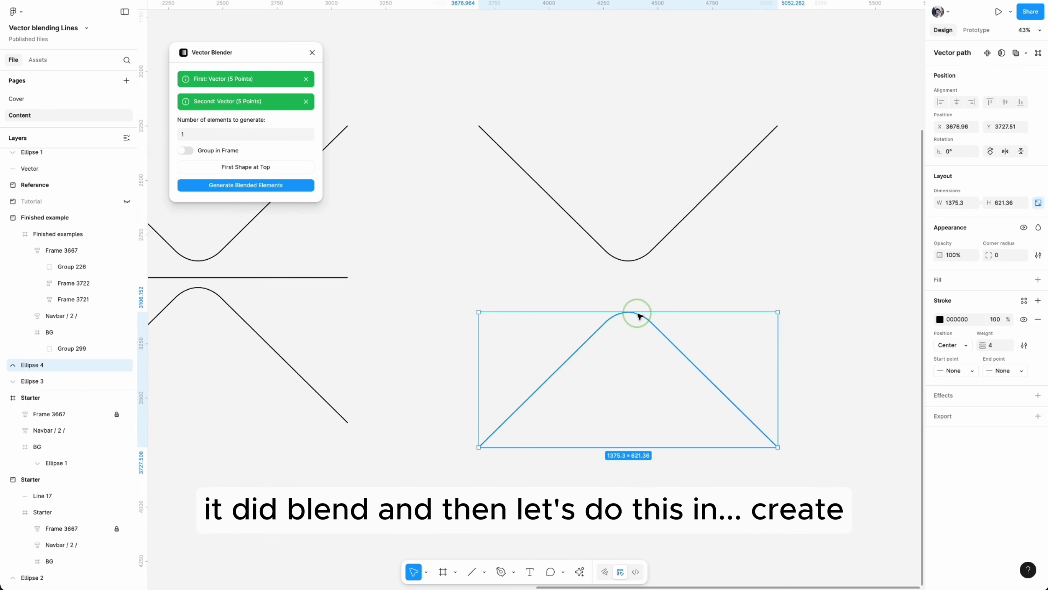
{"action": "left_click", "coordinate": [230, 187]}
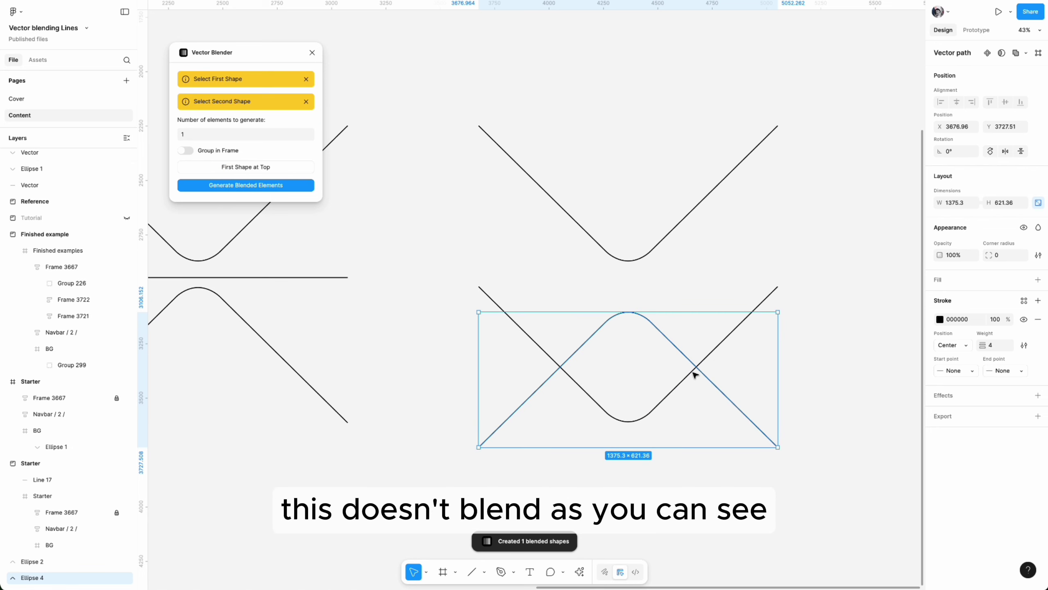
- Spread the right-hand curves apart vertically, with the blended curve between the original V and the flipped copy
{"action": "left_click_drag", "start_coordinate": [694, 375], "coordinate": [686, 402]}
{"action": "left_click", "coordinate": [725, 342]}
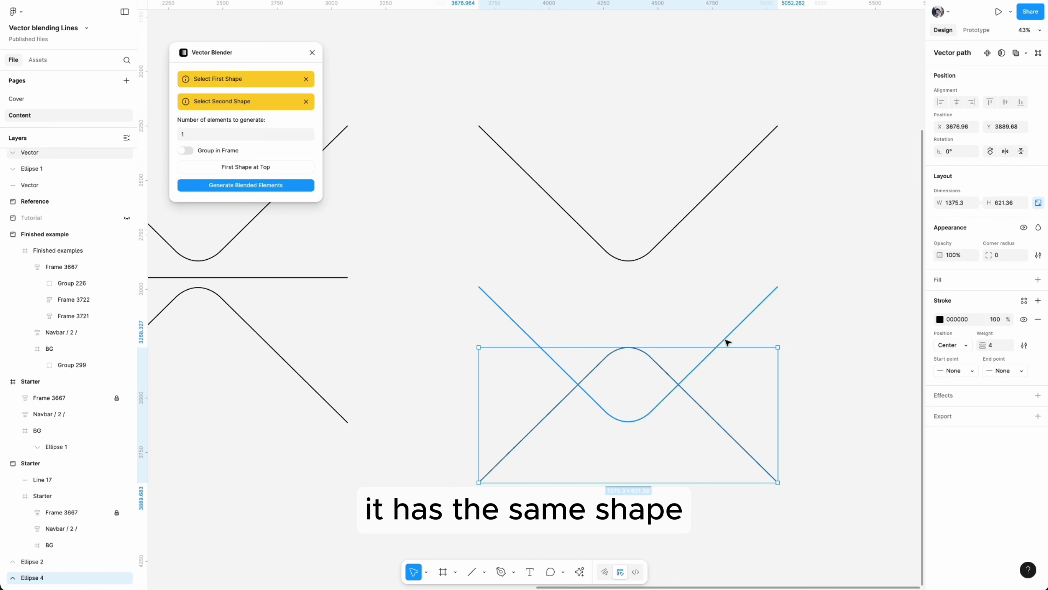
{"action": "left_click_drag", "start_coordinate": [725, 323], "coordinate": [725, 239]}
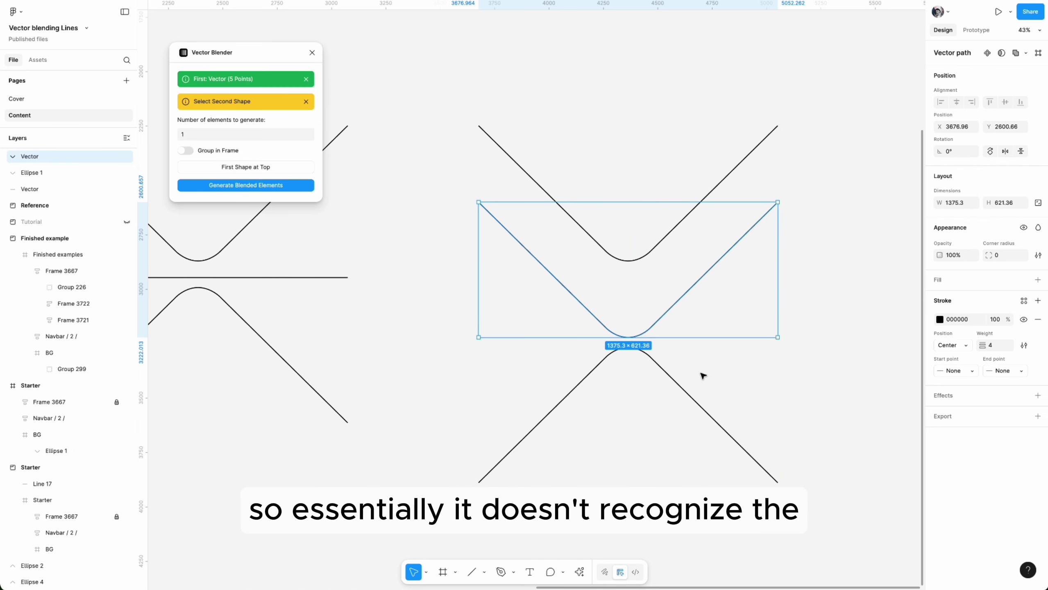
{"action": "left_click", "coordinate": [696, 404]}
{"action": "left_click_drag", "start_coordinate": [704, 403], "coordinate": [701, 444]}
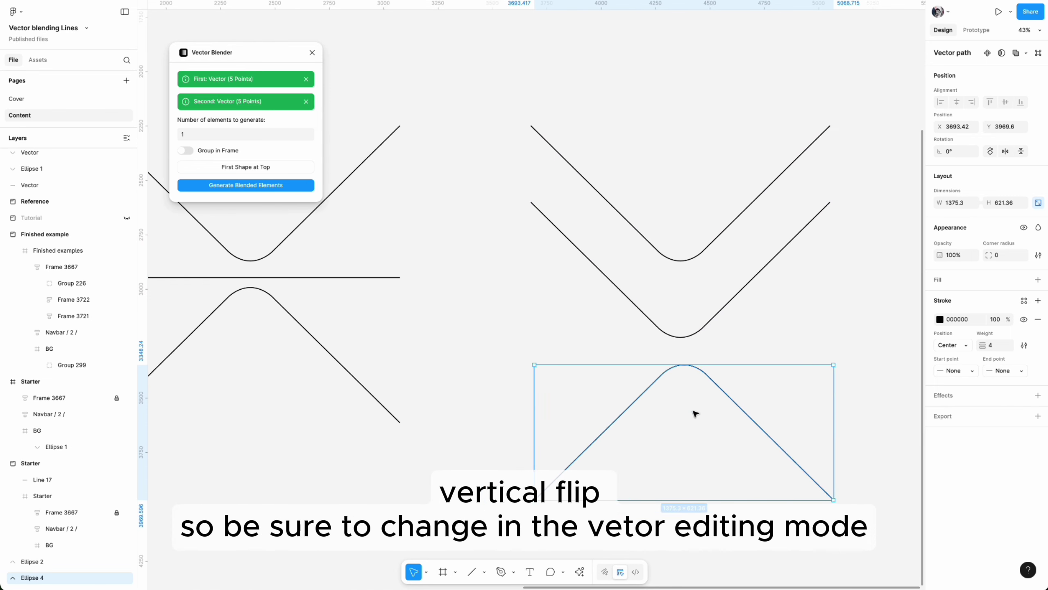
- Close Vector Blender and delete the three test curves on the right
{"action": "scroll", "coordinate": [677, 407], "scroll_direction": "left", "scroll_amount": 5}
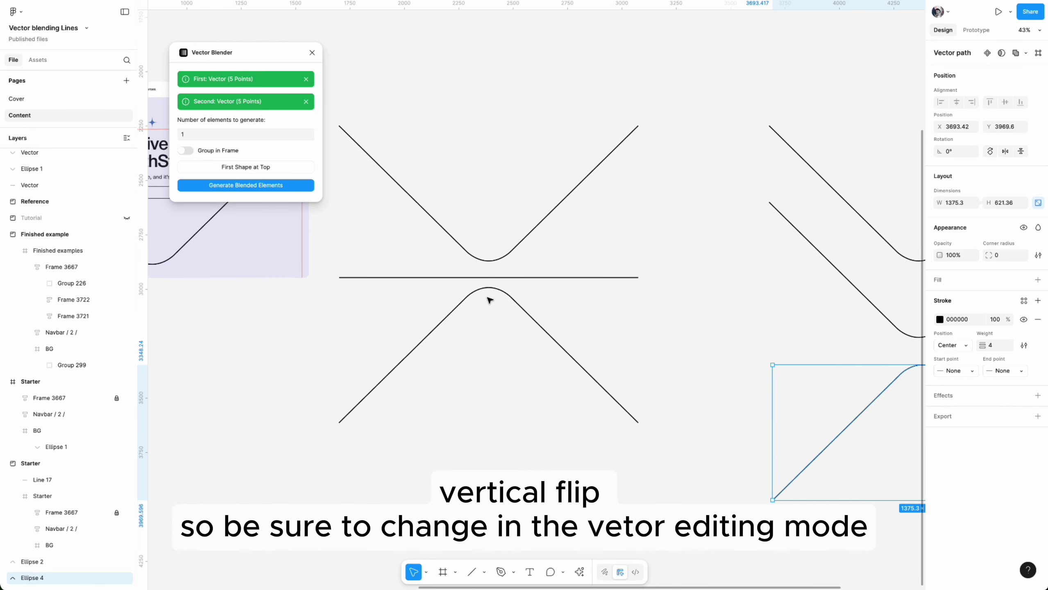
{"action": "left_click", "coordinate": [311, 51]}
{"action": "scroll", "coordinate": [829, 321], "scroll_direction": "right", "scroll_amount": 3}
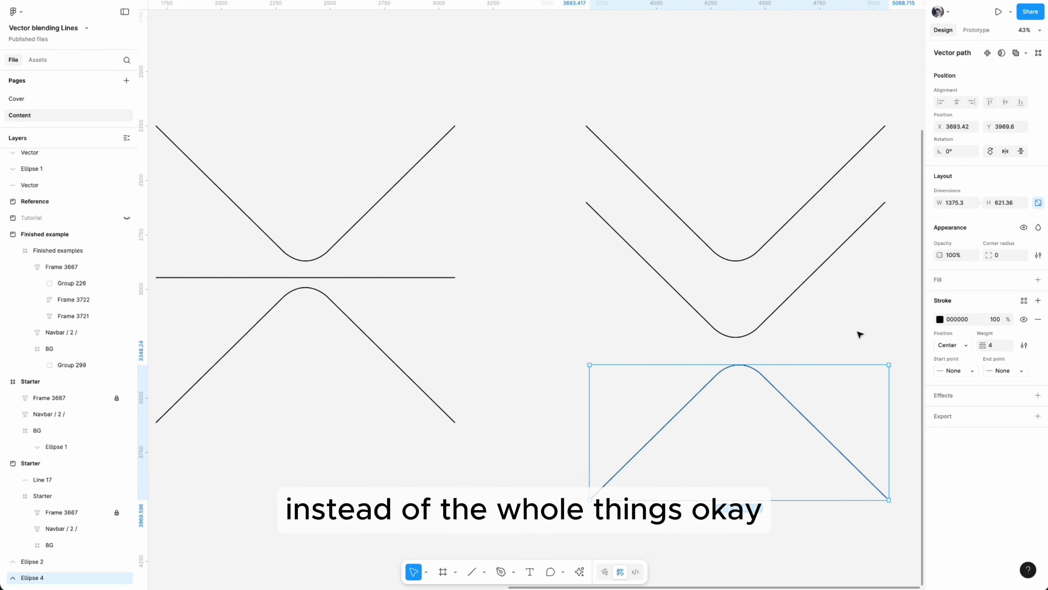
{"action": "scroll", "coordinate": [781, 326], "scroll_direction": "down", "scroll_amount": 5}
{"action": "left_click_drag", "start_coordinate": [742, 277], "coordinate": [862, 501]}
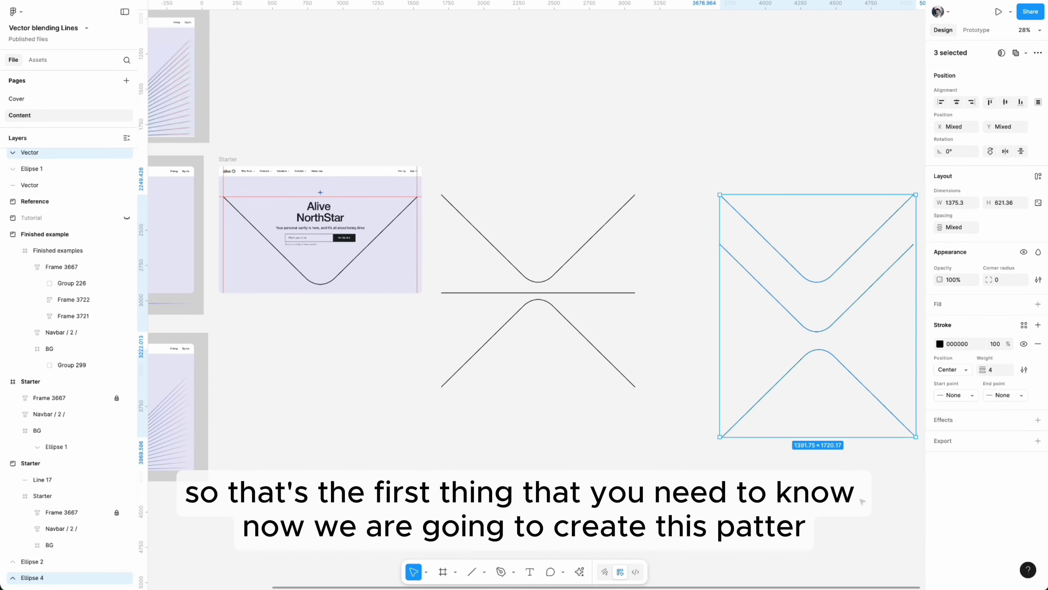
{"action": "key", "text": "BackSpace"}
- Generate 2 blended elements between the V-shaped curve and the flipped curve below it with Vector Blender
{"action": "scroll", "coordinate": [465, 295], "scroll_direction": "up", "scroll_amount": 5}
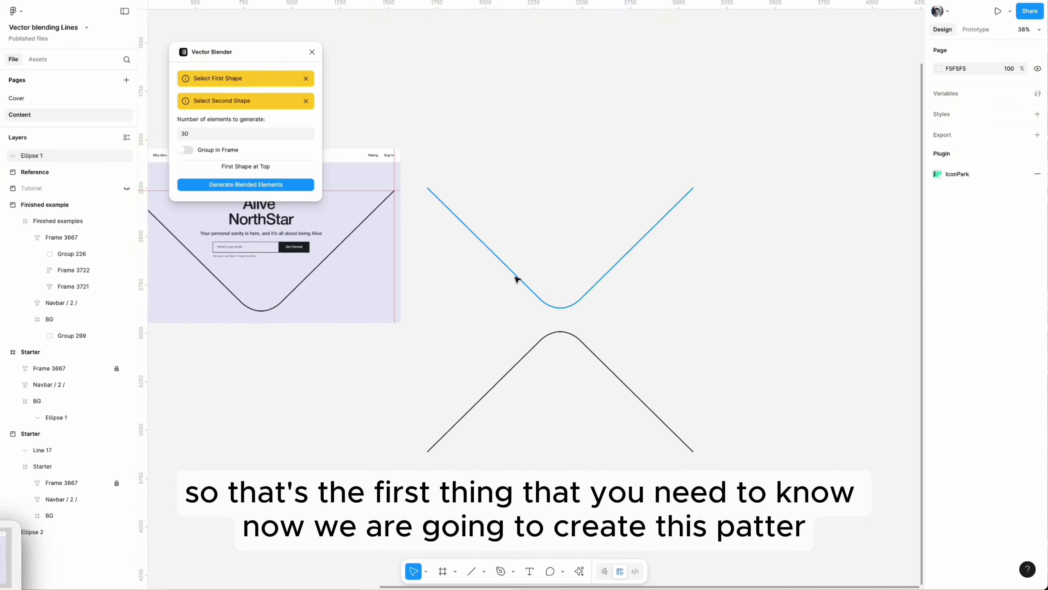
{"action": "left_click", "coordinate": [517, 279]}
{"action": "left_click", "coordinate": [521, 360]}
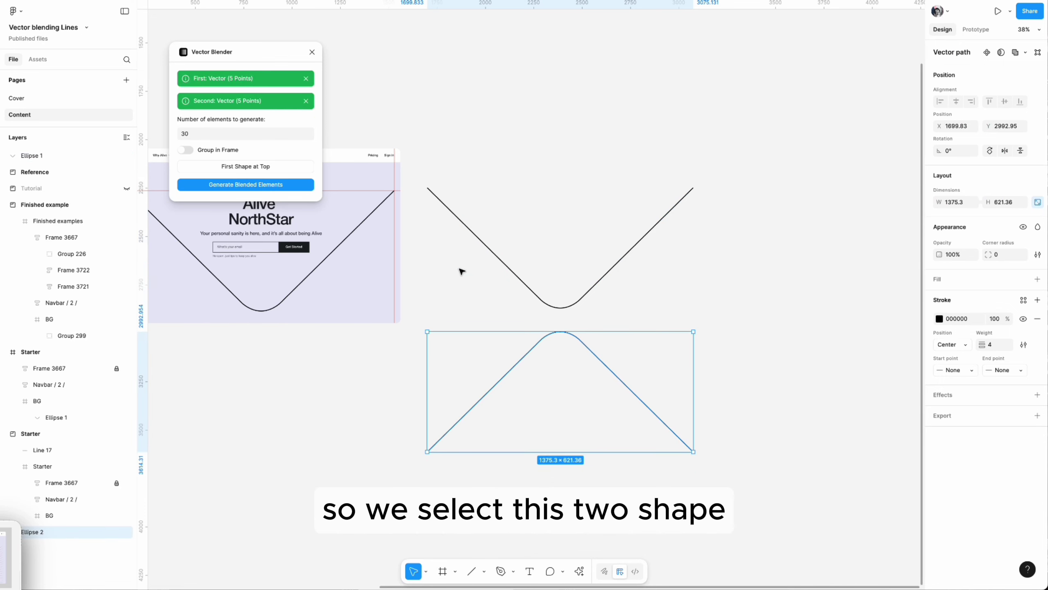
{"action": "left_click_drag", "start_coordinate": [228, 132], "coordinate": [193, 136]}
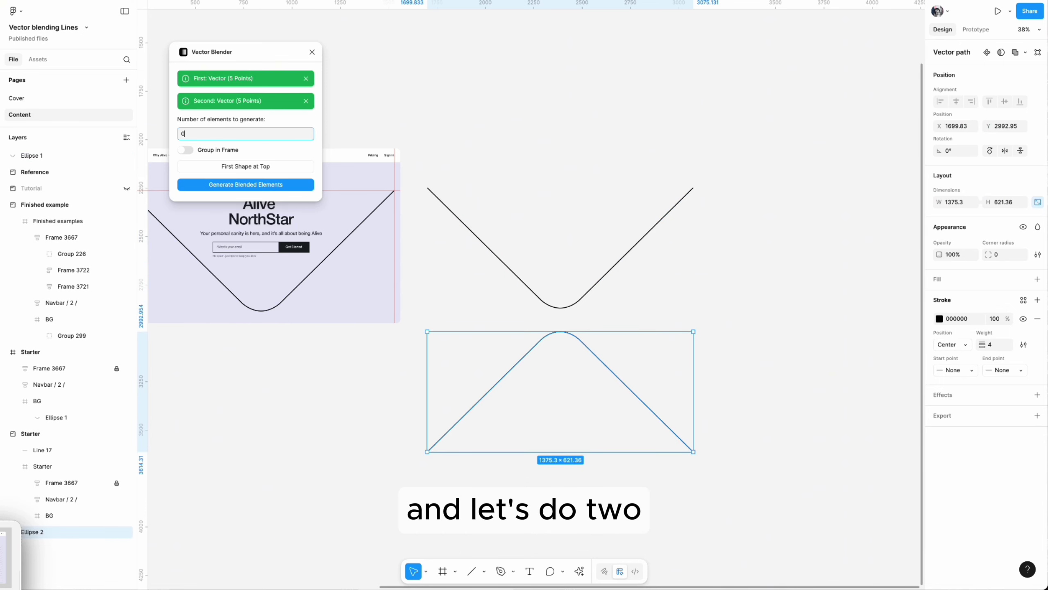
{"action": "type", "text": "2"}
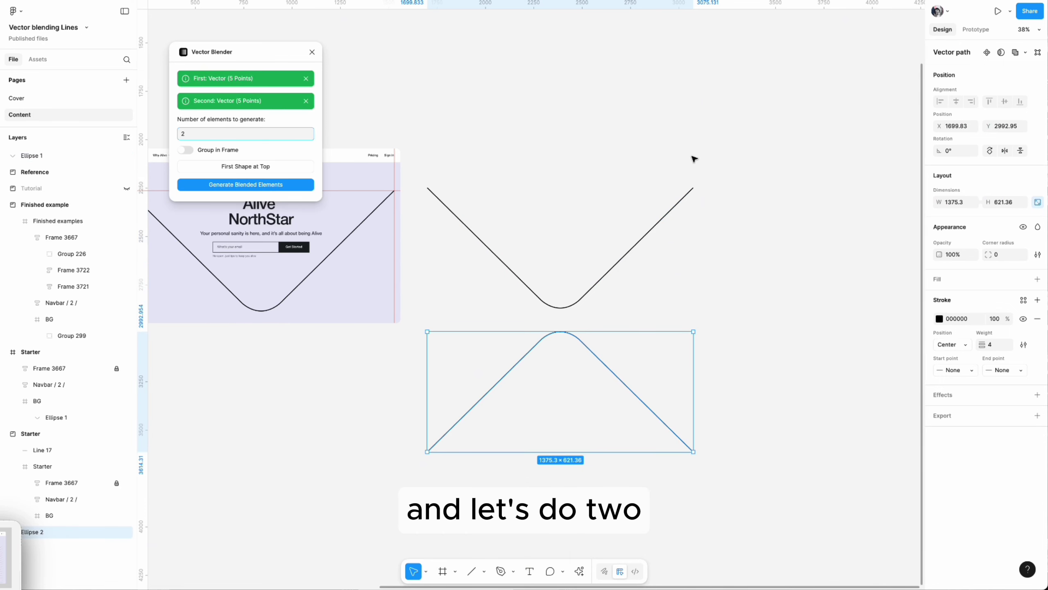
{"action": "left_click", "coordinate": [229, 184]}
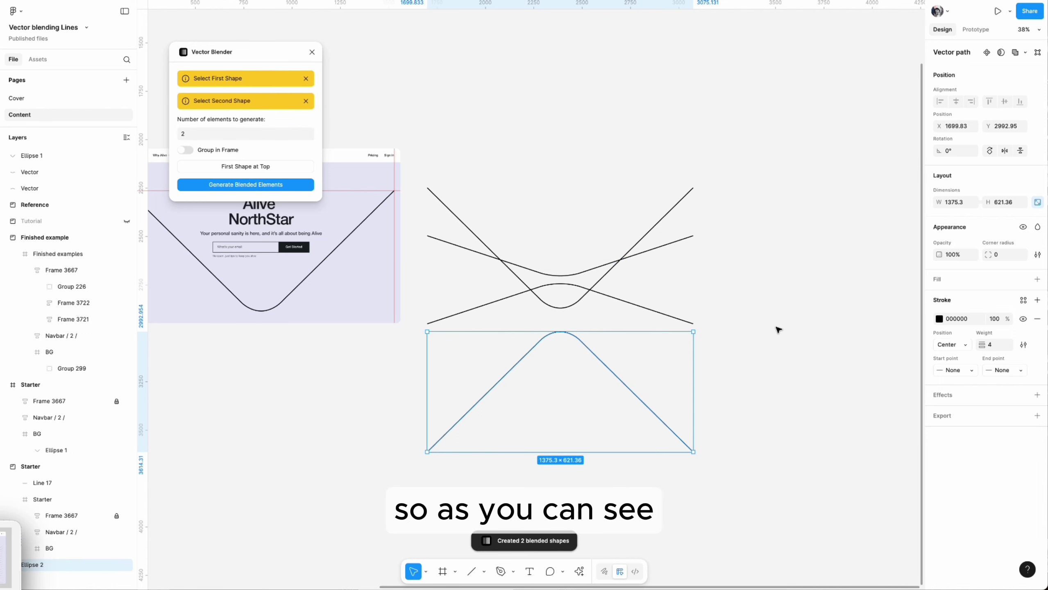
- Move the two blended curves down together so they sit between the V-shaped curve and the flipped curve
{"action": "scroll", "coordinate": [533, 234], "scroll_direction": "up", "scroll_amount": 5}
{"action": "left_click", "coordinate": [632, 216]}
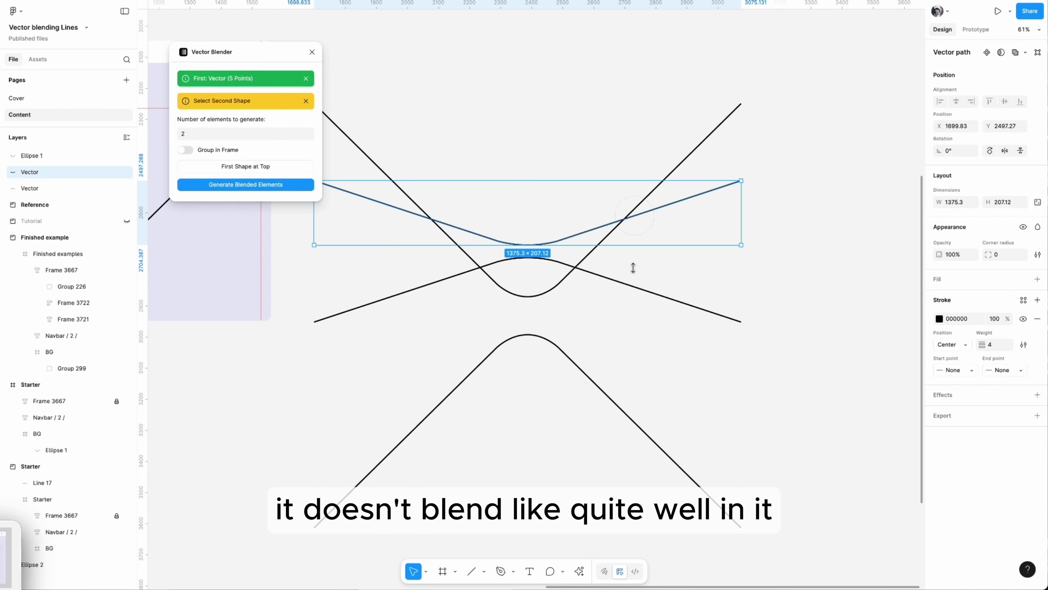
{"action": "left_click", "coordinate": [633, 287], "text": "shift"}
{"action": "left_click_drag", "start_coordinate": [643, 226], "coordinate": [646, 295]}
{"action": "scroll", "coordinate": [533, 283], "scroll_direction": "left", "scroll_amount": 5}
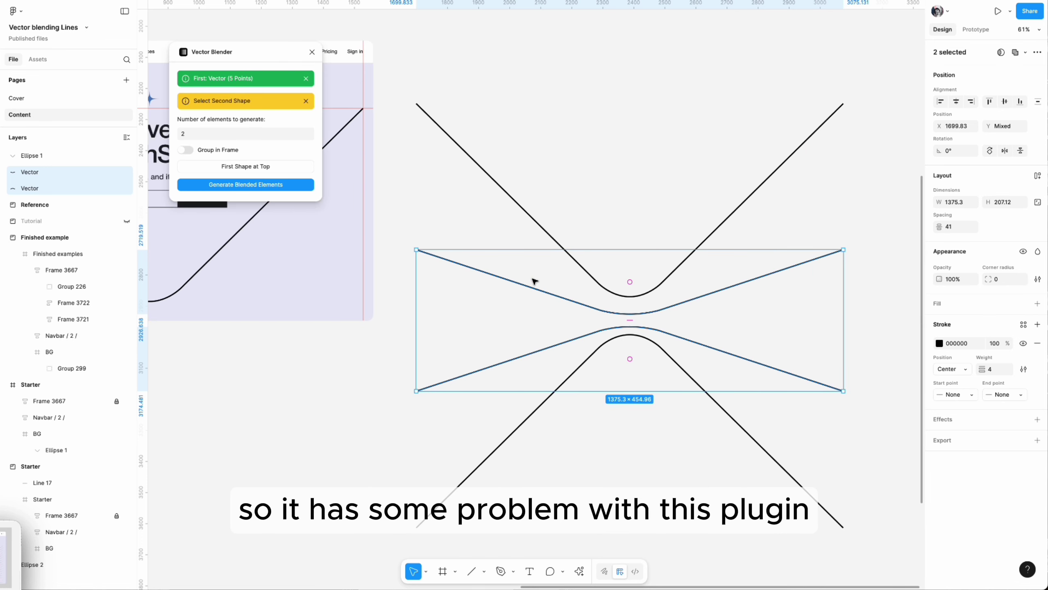
{"action": "scroll", "coordinate": [545, 226], "scroll_direction": "right", "scroll_amount": 3}
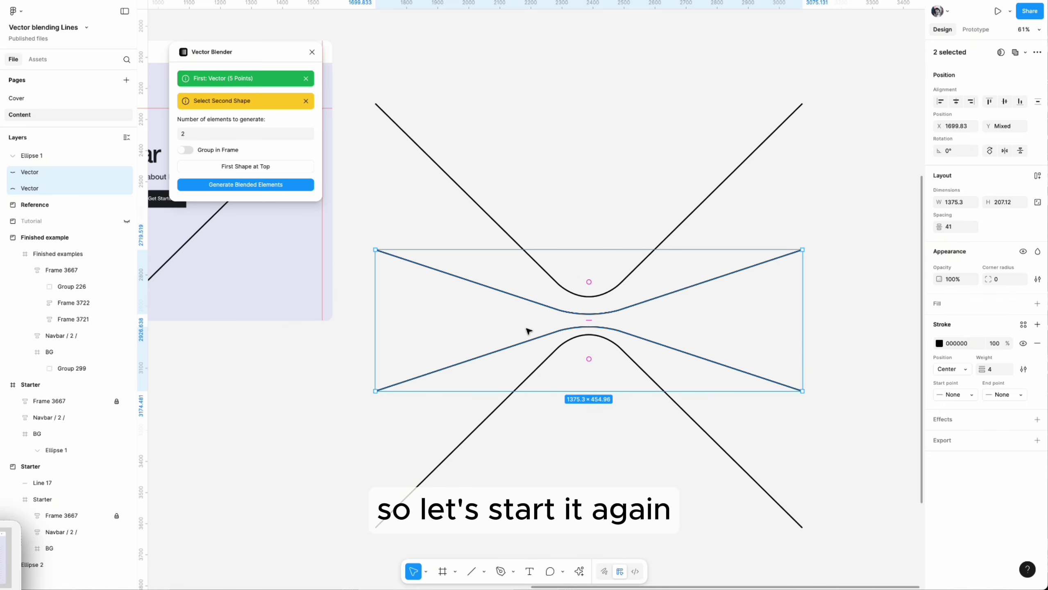
- Delete the two blended curves and select the V-shaped curve
{"action": "key", "text": "Delete"}
{"action": "left_click", "coordinate": [477, 203]}
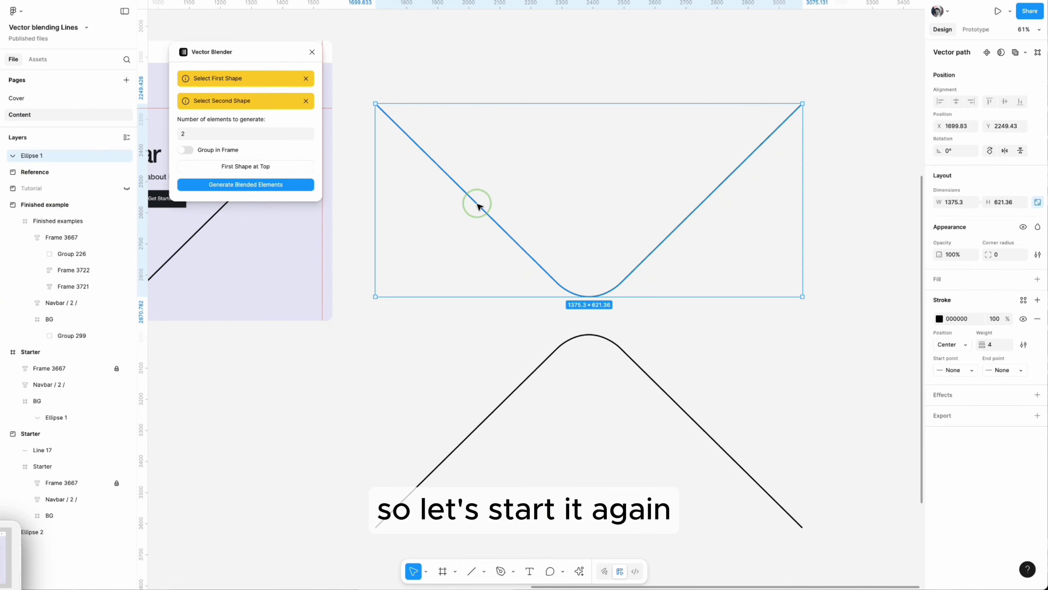
- Generate 30 blended elements between the V-shaped curve and the flipped curve, and close Vector Blender
{"action": "left_click", "coordinate": [536, 371]}
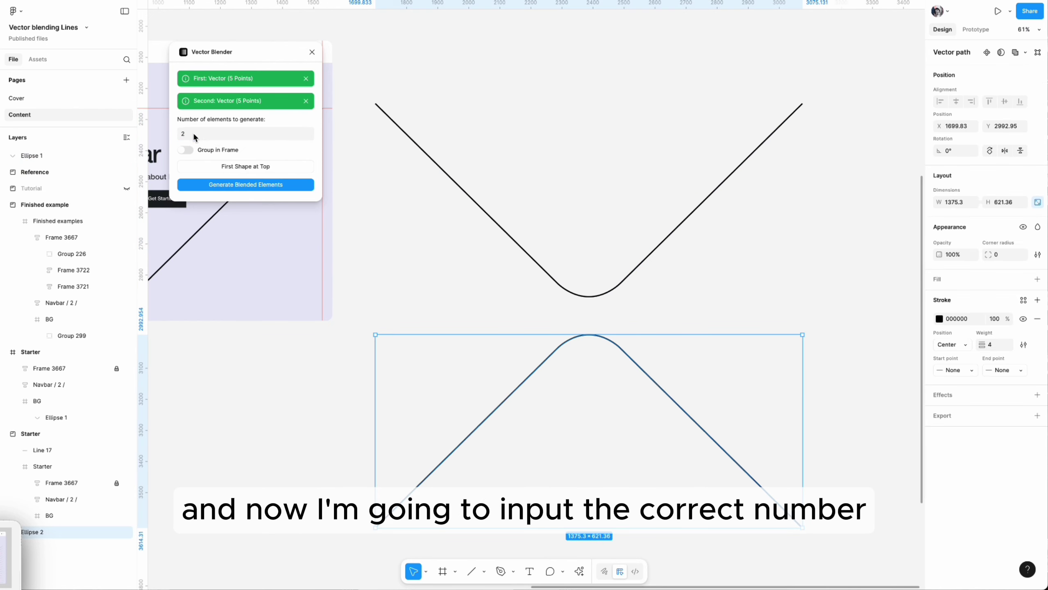
{"action": "key", "text": "BackSpace"}
{"action": "type", "text": "30"}
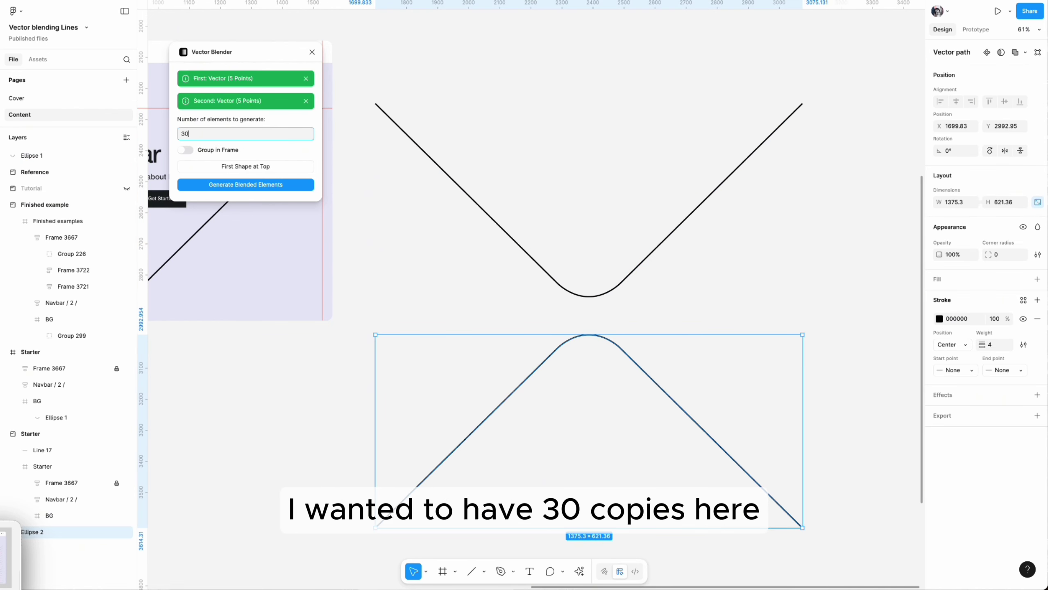
{"action": "left_click", "coordinate": [250, 184]}
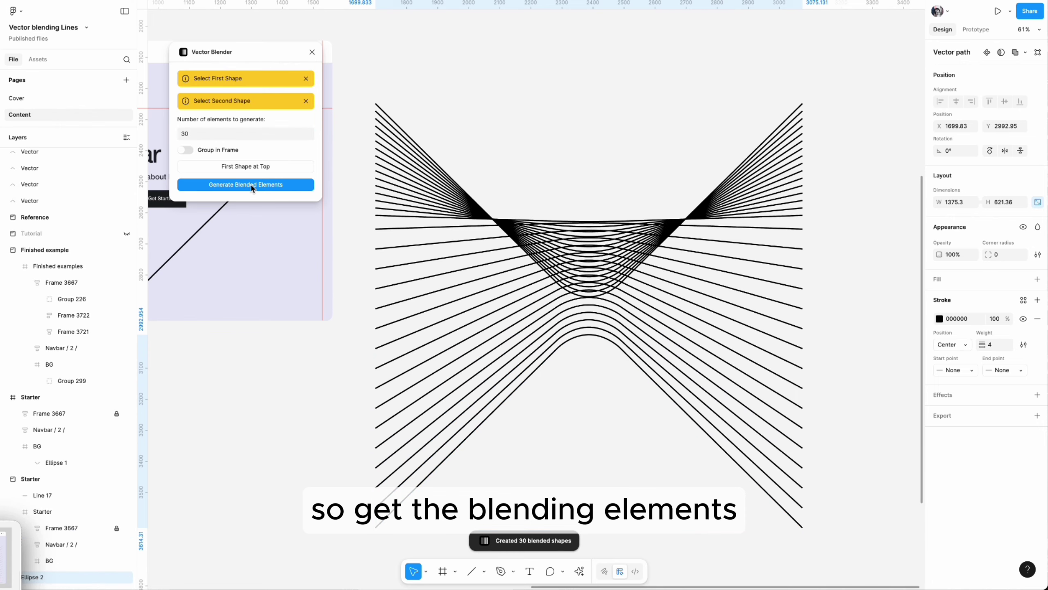
{"action": "left_click", "coordinate": [312, 51]}
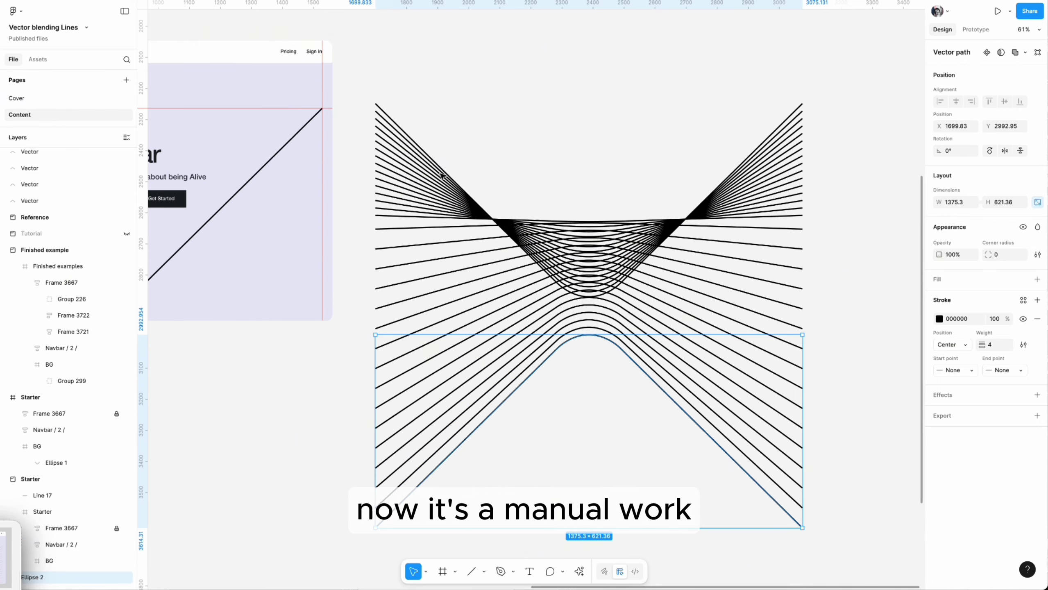
- Group the original V-shaped curve with the original flipped curve and move the group beside the blended lines, to about X 3393, Y 2203
{"action": "left_click", "coordinate": [414, 137]}
{"action": "scroll", "coordinate": [90, 218], "scroll_direction": "down", "scroll_amount": 5}
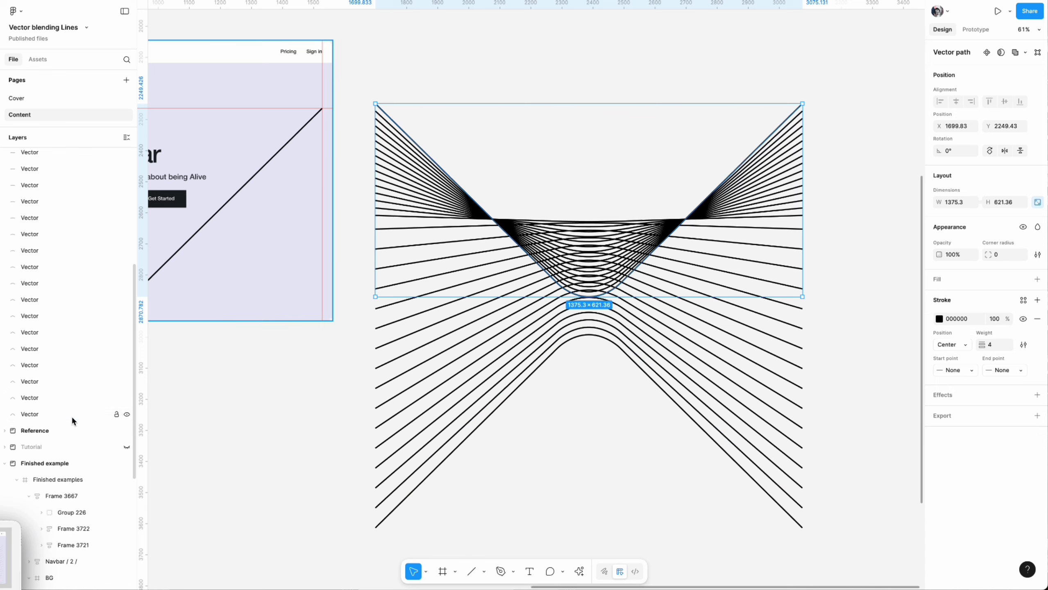
{"action": "left_click", "coordinate": [414, 498]}
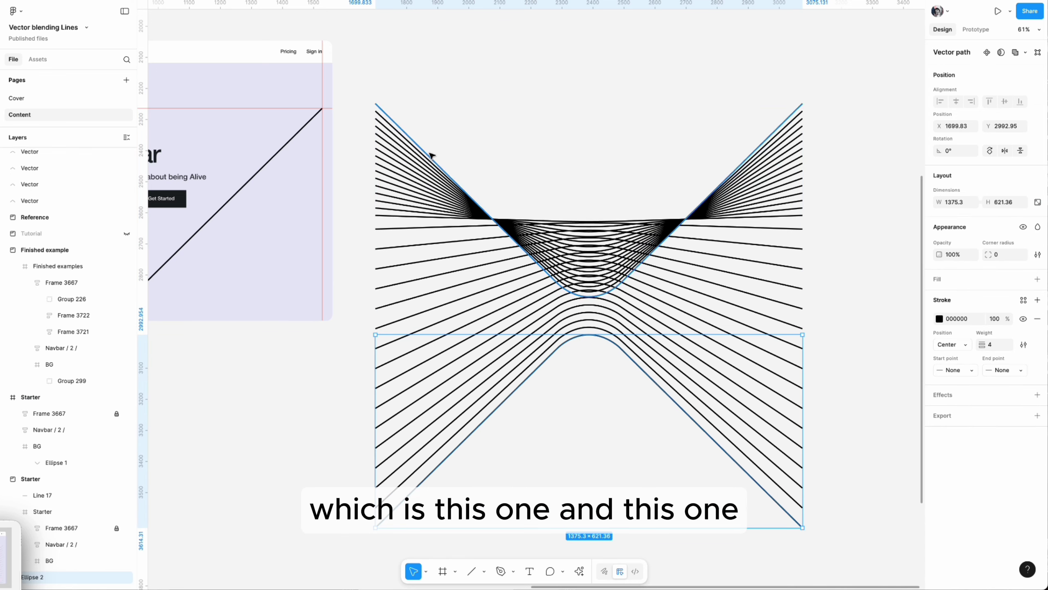
{"action": "left_click", "coordinate": [419, 144]}
{"action": "left_click", "coordinate": [524, 459], "text": "shift"}
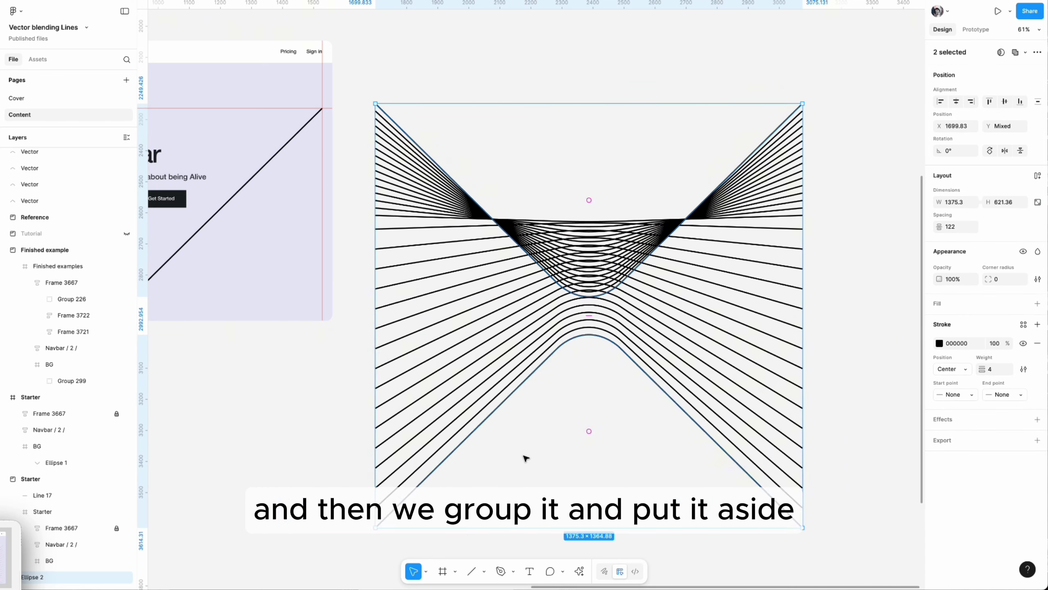
{"action": "scroll", "coordinate": [524, 459], "scroll_direction": "right", "scroll_amount": 3}
{"action": "key", "text": "super+g"}
{"action": "left_click_drag", "start_coordinate": [491, 344], "coordinate": [929, 331]}
{"action": "scroll", "coordinate": [473, 407], "scroll_direction": "down", "scroll_amount": 5}
{"action": "scroll", "coordinate": [384, 402], "scroll_direction": "up", "scroll_amount": 4}
{"action": "key", "text": "super+z"}
- Group the next outermost pair of blended curves and move it over the set-aside pair, to about X 3375, Y 2271
{"action": "scroll", "coordinate": [384, 401], "scroll_direction": "up", "scroll_amount": 4}
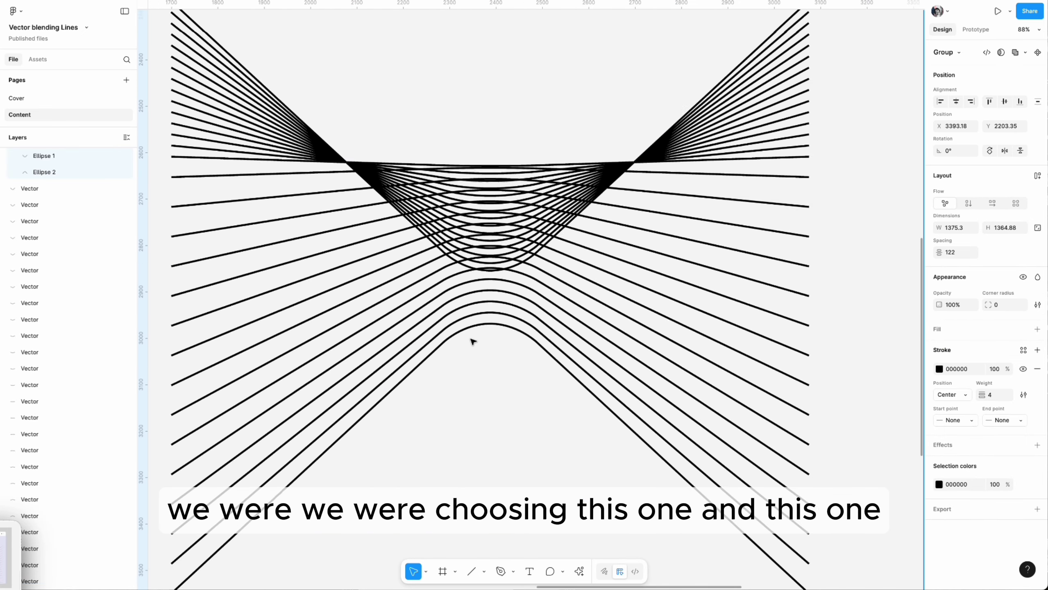
{"action": "double_click", "coordinate": [476, 326]}
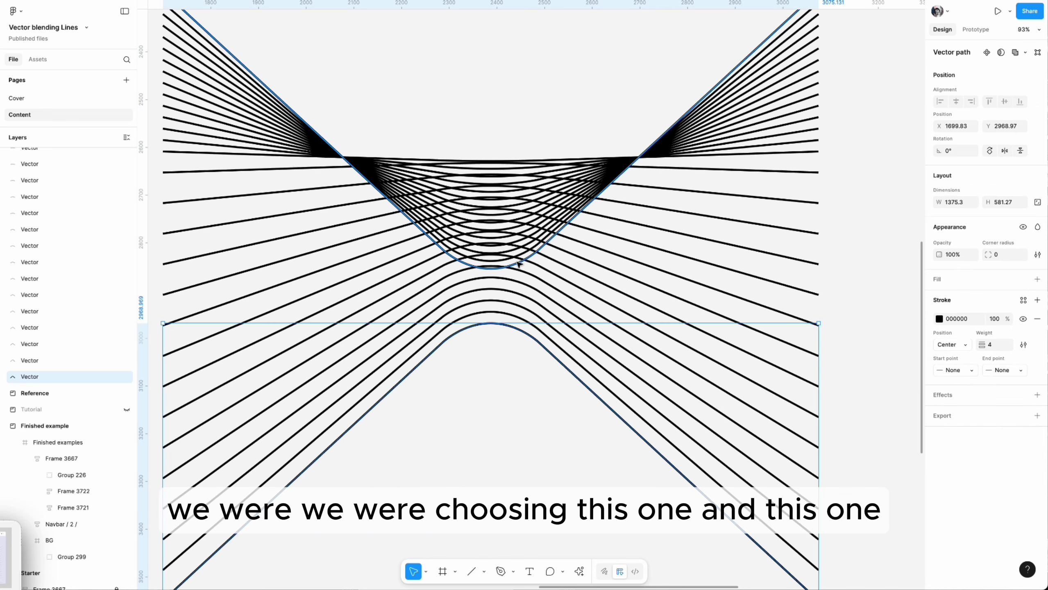
{"action": "left_click", "coordinate": [498, 269], "text": "shift"}
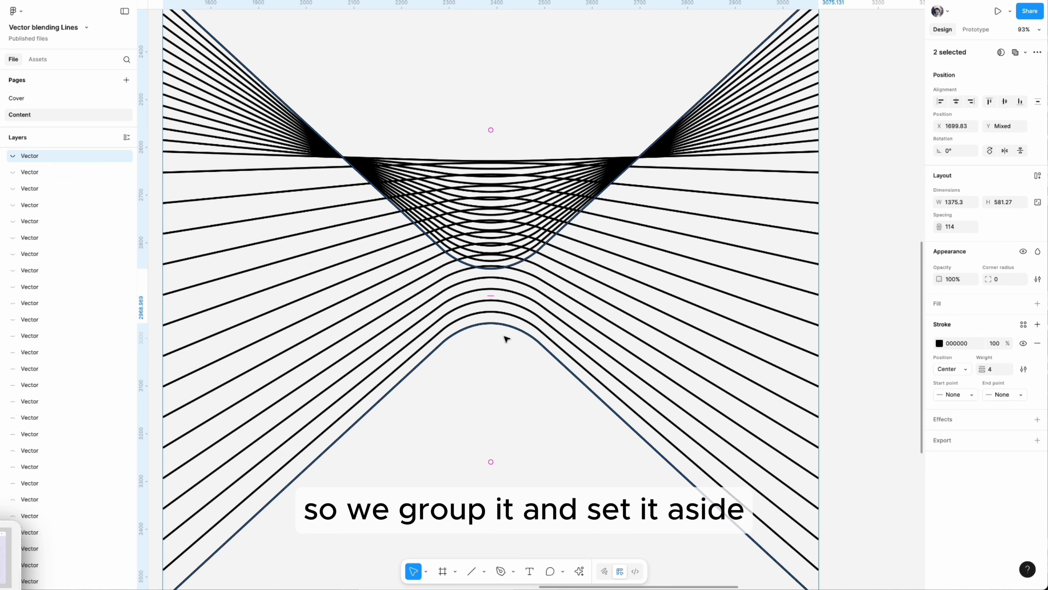
{"action": "key", "text": "super+g"}
{"action": "scroll", "coordinate": [501, 339], "scroll_direction": "down", "scroll_amount": 5}
{"action": "left_click_drag", "start_coordinate": [501, 339], "coordinate": [861, 334]}
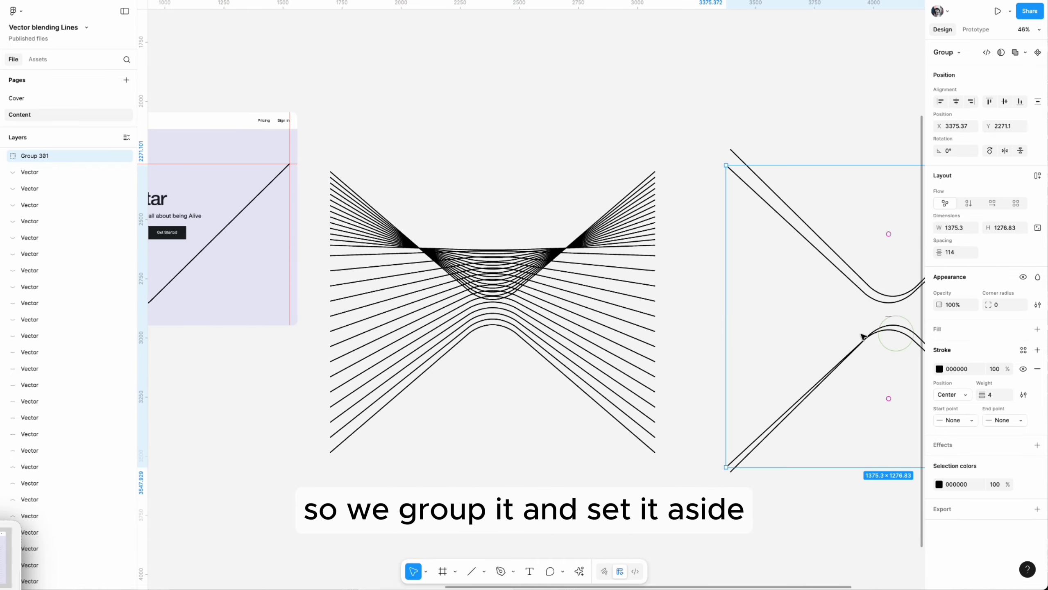
- Group each remaining matching pair of blended curves and stack the pairs over those already set aside
{"action": "scroll", "coordinate": [784, 370], "scroll_direction": "right", "scroll_amount": 5}
{"action": "scroll", "coordinate": [388, 335], "scroll_direction": "up", "scroll_amount": 10}
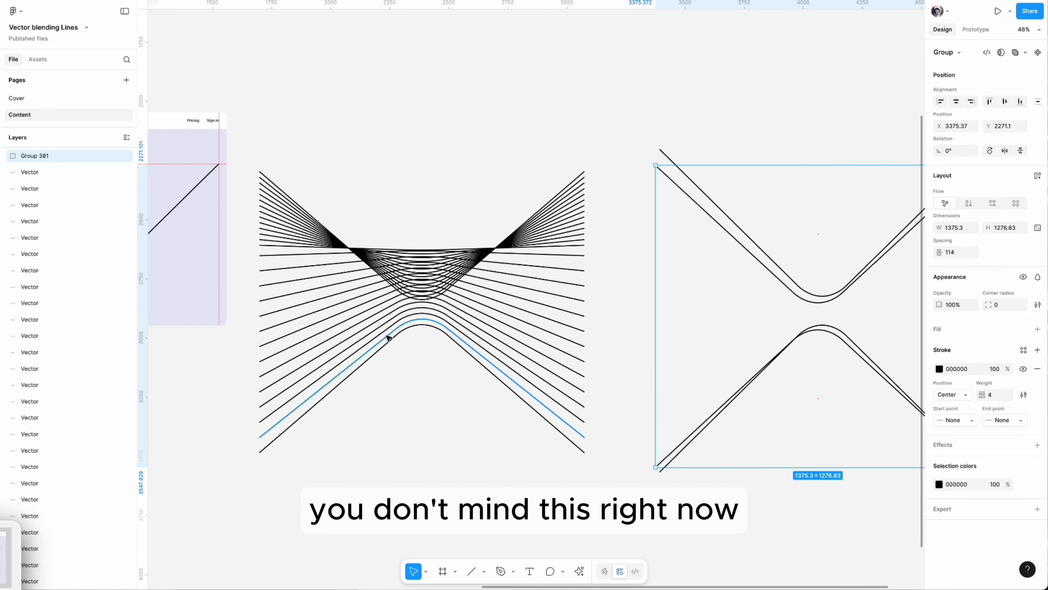
{"action": "left_click", "coordinate": [569, 321]}
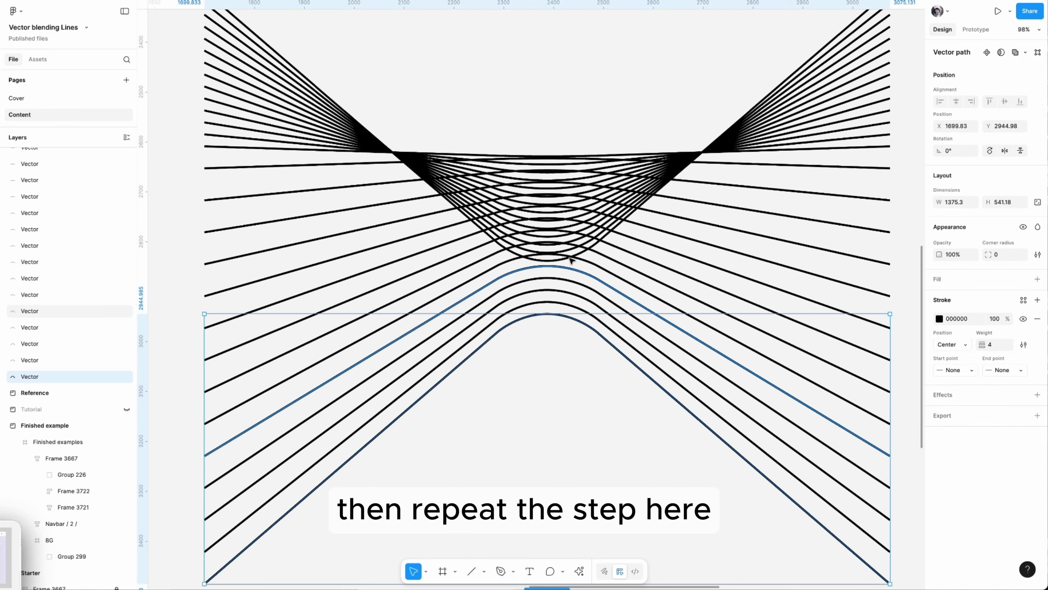
{"action": "left_click", "coordinate": [571, 256], "text": "shift"}
{"action": "key", "text": "ctrl+g"}
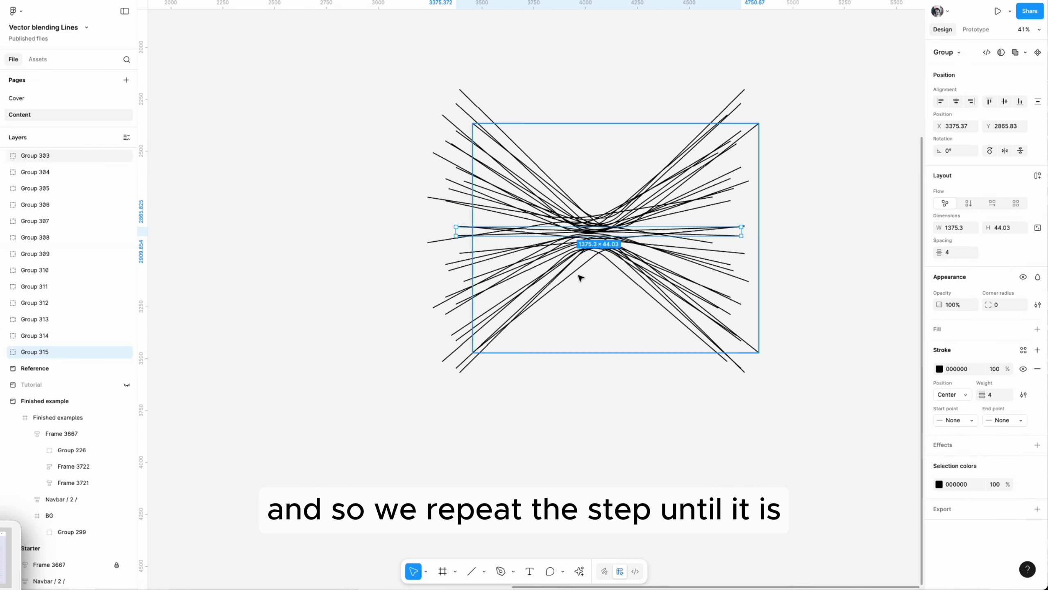
- Align all the paired groups on their horizontal and vertical centers and combine them into one group
{"action": "scroll", "coordinate": [581, 277], "scroll_direction": "up", "scroll_amount": 3}
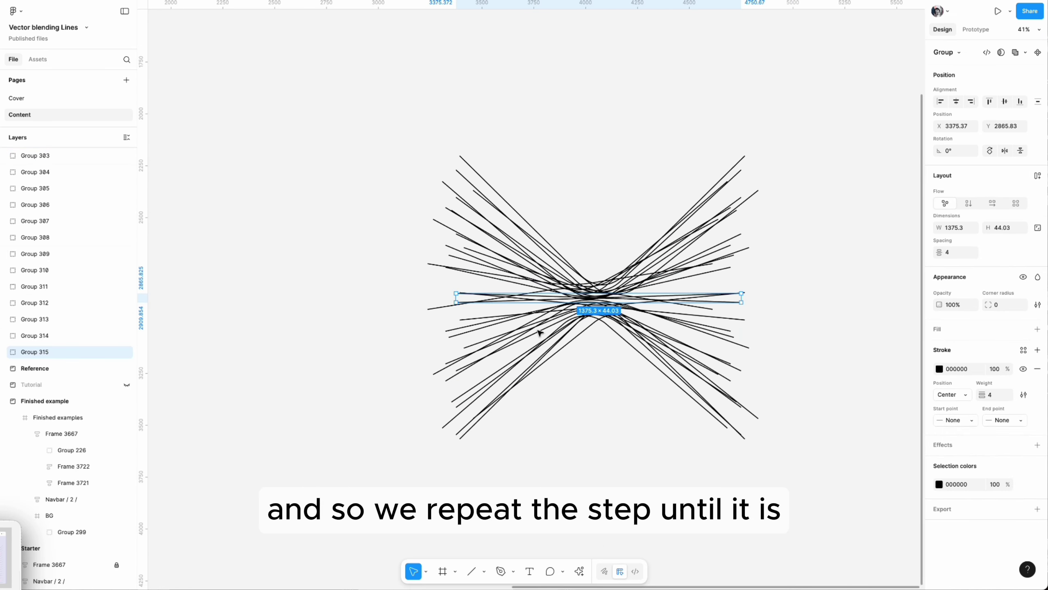
{"action": "scroll", "coordinate": [569, 457], "scroll_direction": "right", "scroll_amount": 3}
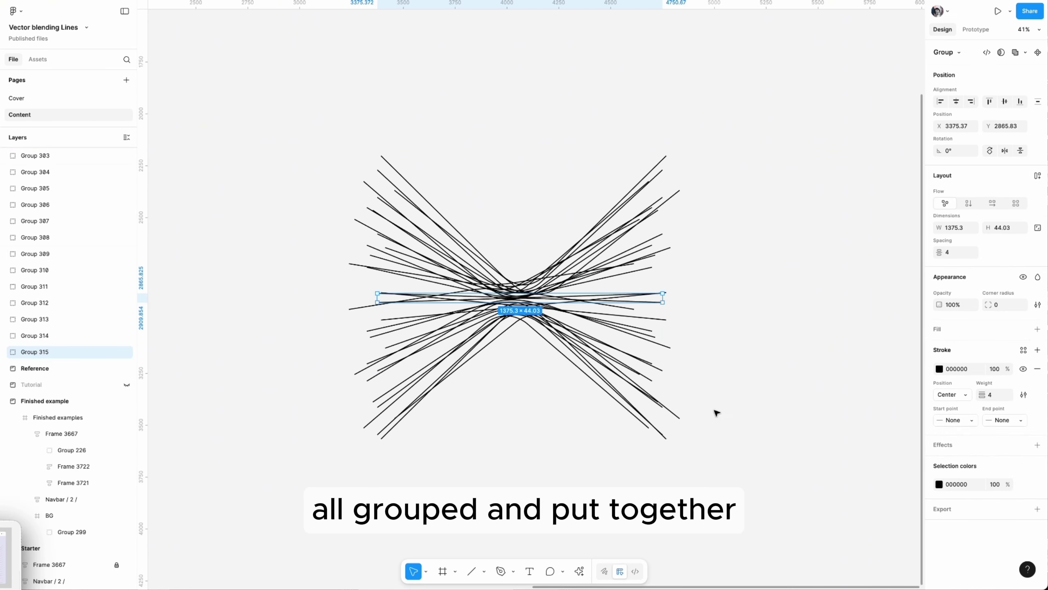
{"action": "left_click_drag", "start_coordinate": [634, 475], "coordinate": [291, 60]}
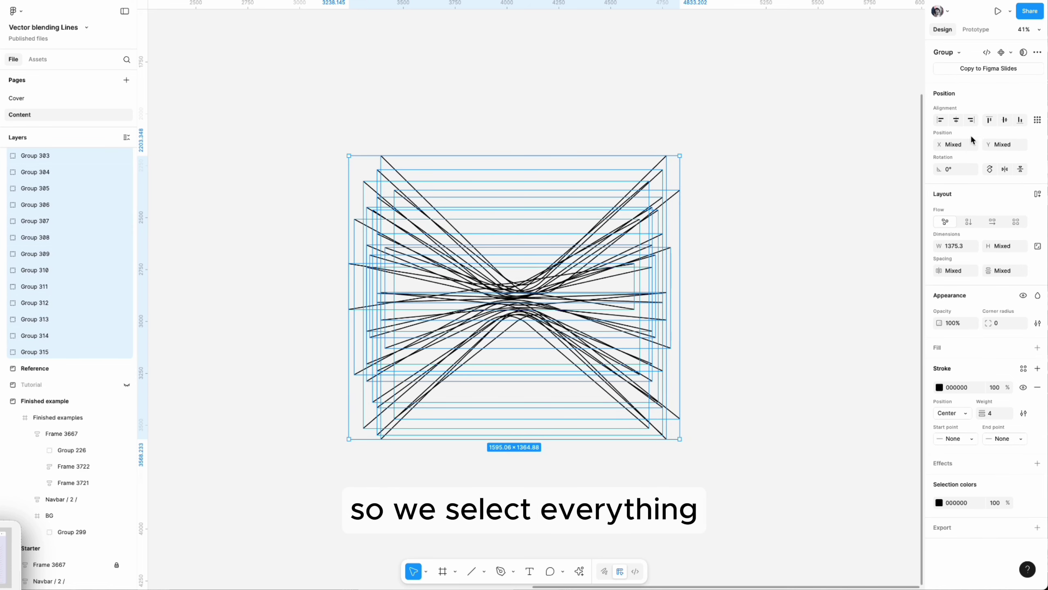
{"action": "left_click", "coordinate": [956, 120]}
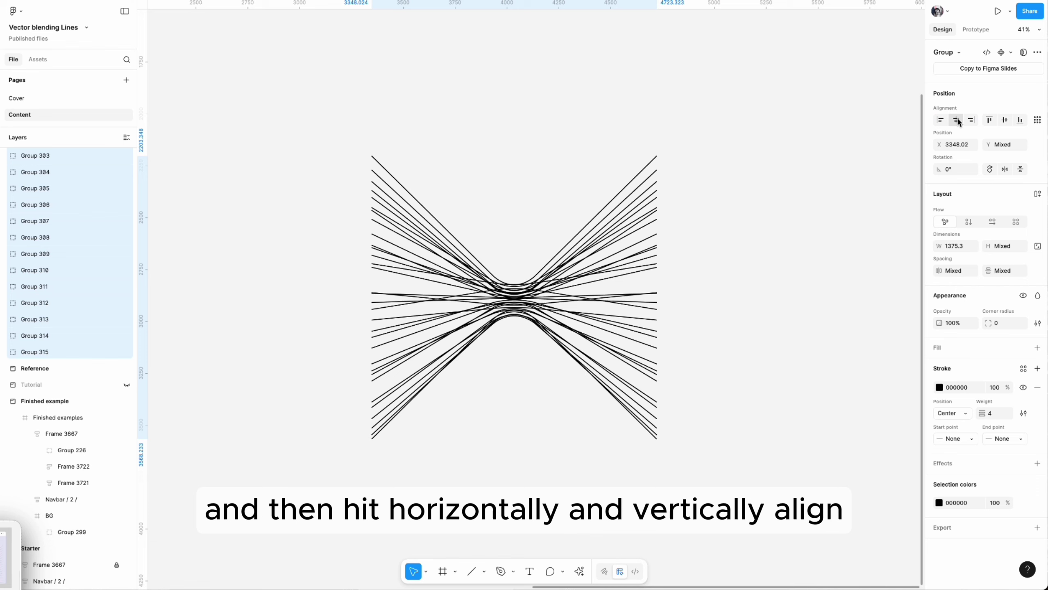
{"action": "left_click", "coordinate": [1004, 119]}
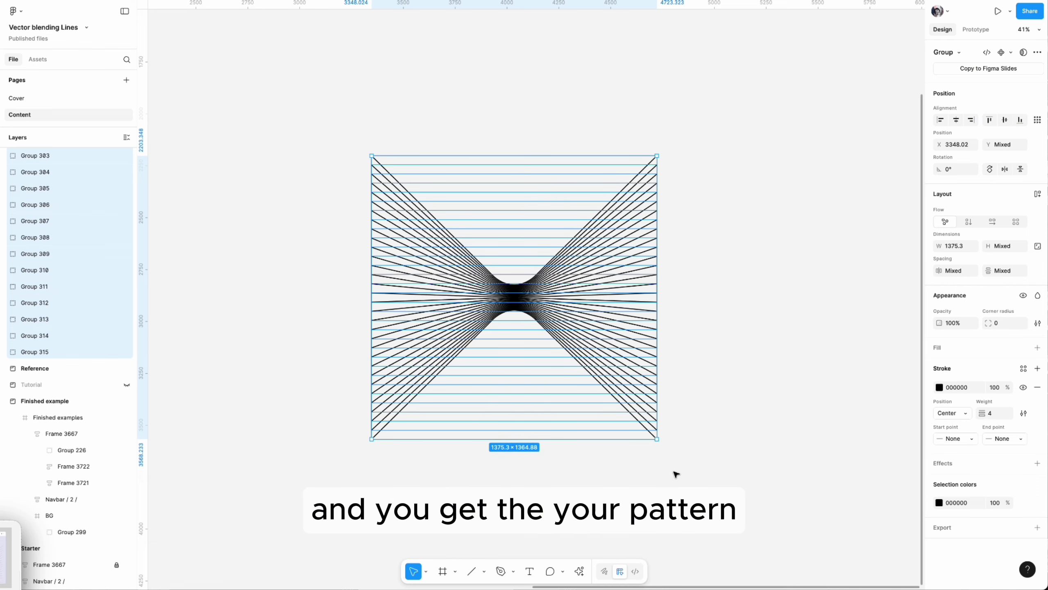
{"action": "key", "text": "ctrl+g"}
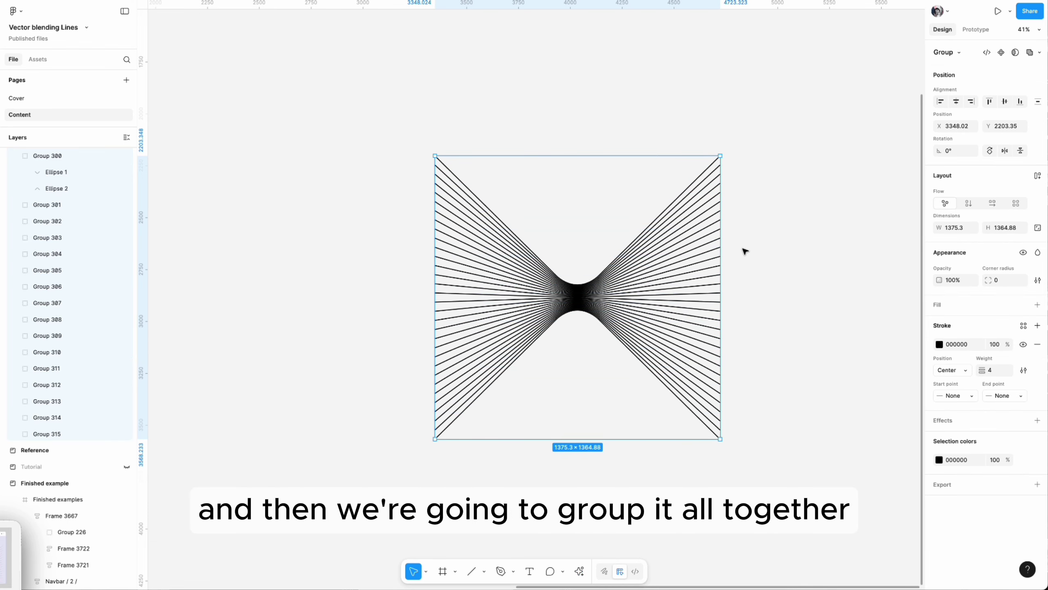
- Move the pattern group into the separate Starter frame's background and lower it to about X 0, Y 0
{"action": "scroll", "coordinate": [739, 254], "scroll_direction": "down", "scroll_amount": 3}
{"action": "left_click_drag", "start_coordinate": [610, 293], "coordinate": [516, 261]}
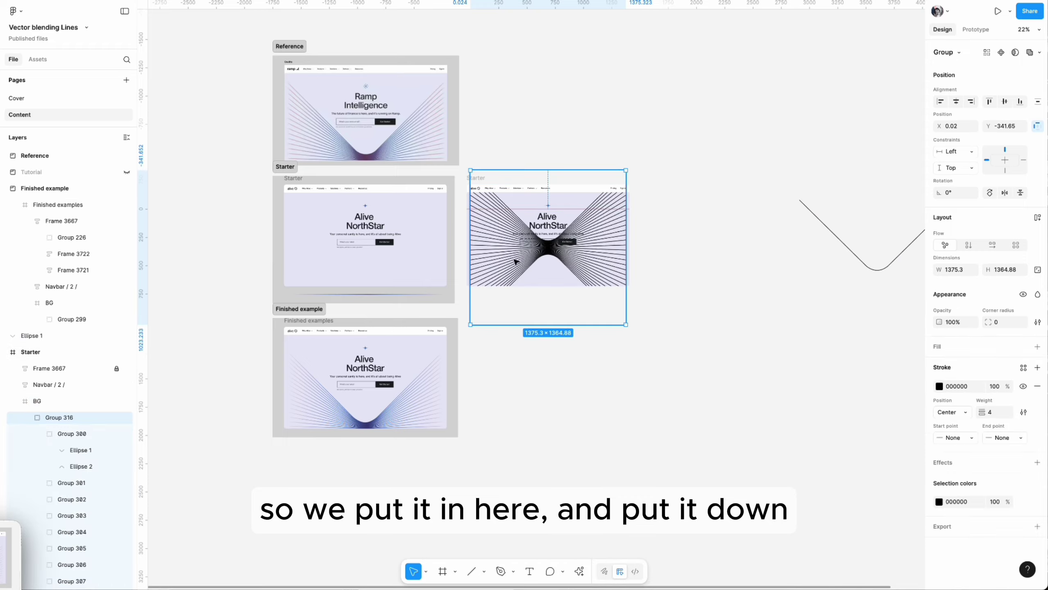
{"action": "scroll", "coordinate": [600, 272], "scroll_direction": "up", "scroll_amount": 5}
{"action": "scroll", "coordinate": [586, 268], "scroll_direction": "up", "scroll_amount": 2}
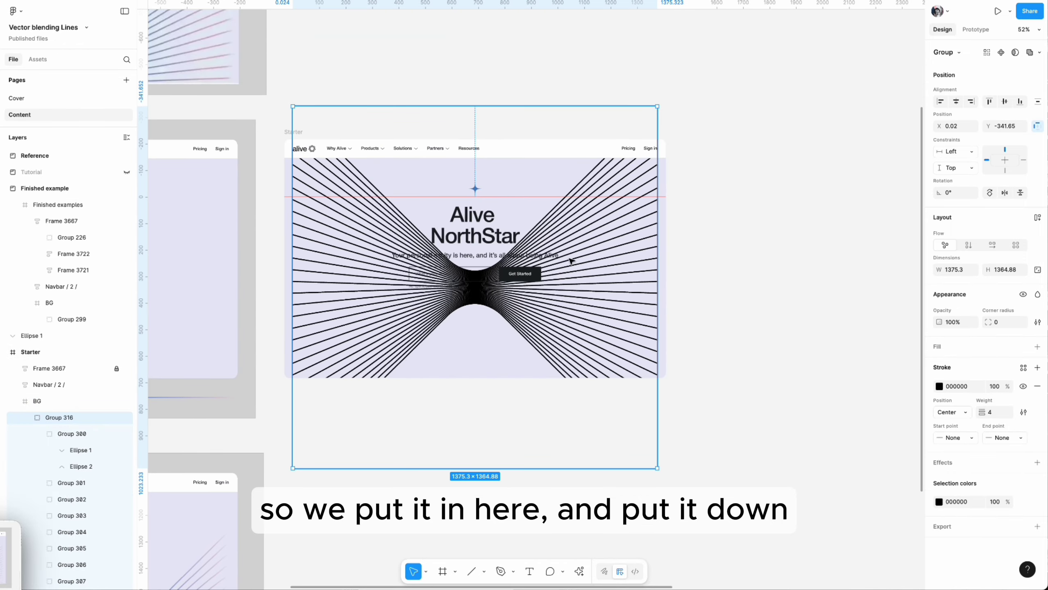
{"action": "left_click_drag", "start_coordinate": [569, 265], "coordinate": [582, 355]}
{"action": "scroll", "coordinate": [582, 356], "scroll_direction": "left", "scroll_amount": 5}
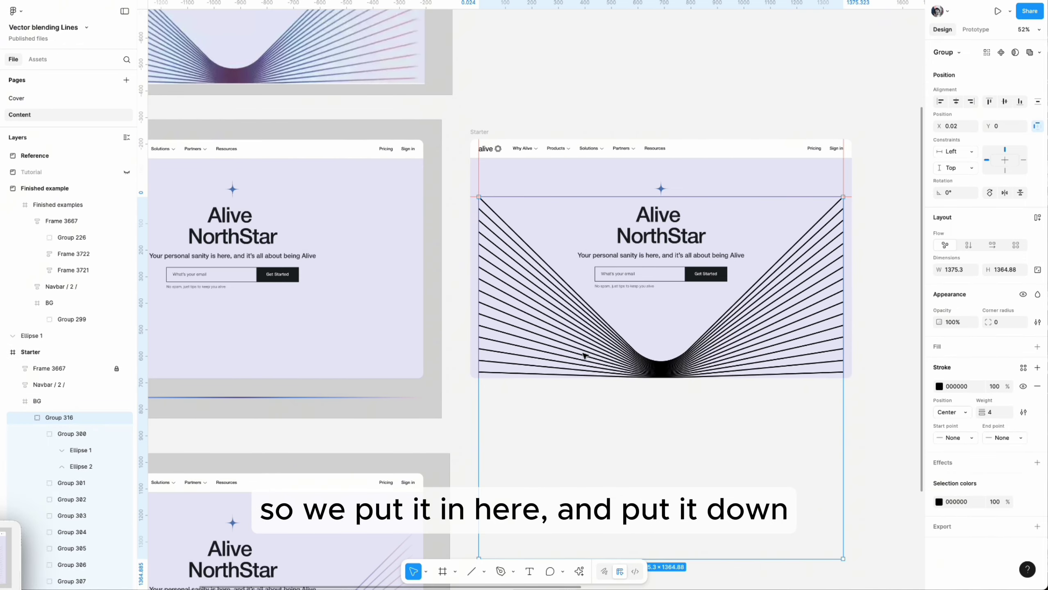
- Copy the linear gradient stroke from the line below the original Starter design
{"action": "scroll", "coordinate": [584, 355], "scroll_direction": "down", "scroll_amount": 3}
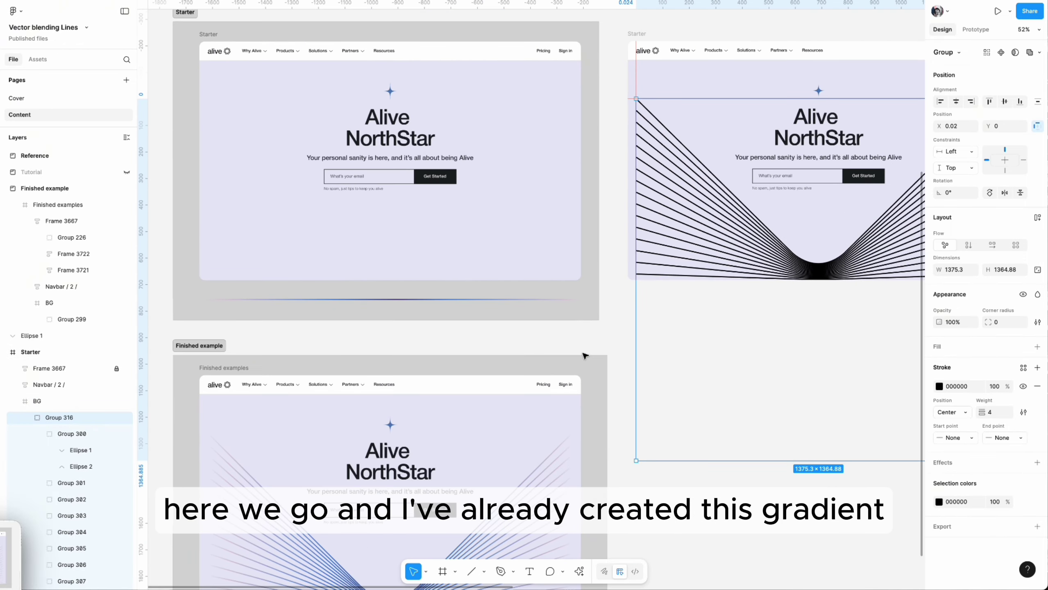
{"action": "left_click", "coordinate": [408, 299]}
{"action": "scroll", "coordinate": [540, 312], "scroll_direction": "up", "scroll_amount": 2}
{"action": "scroll", "coordinate": [574, 311], "scroll_direction": "right", "scroll_amount": 3}
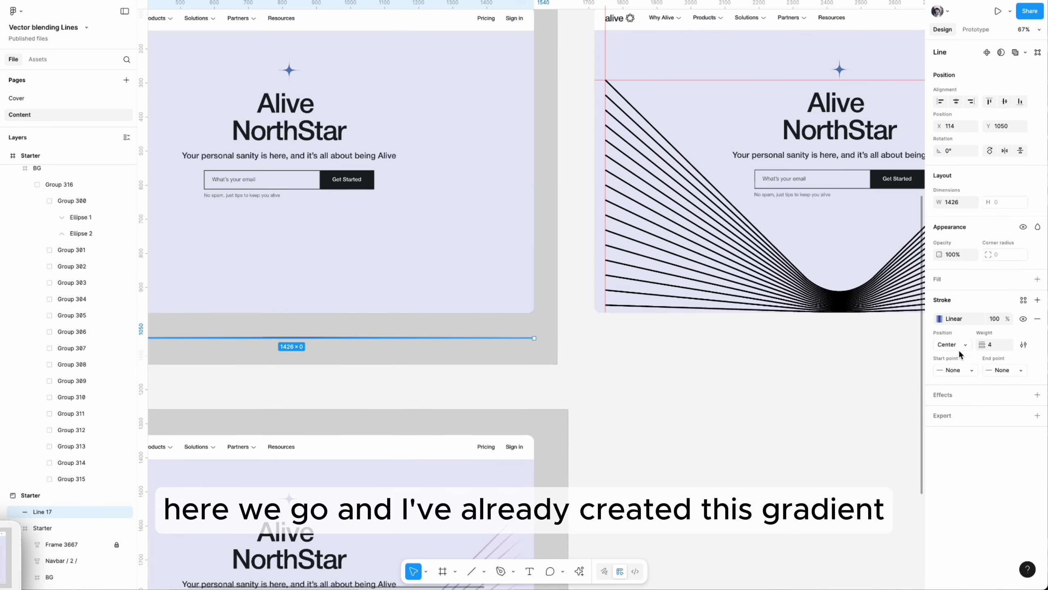
{"action": "left_click", "coordinate": [931, 325]}
{"action": "key", "text": "super+c"}
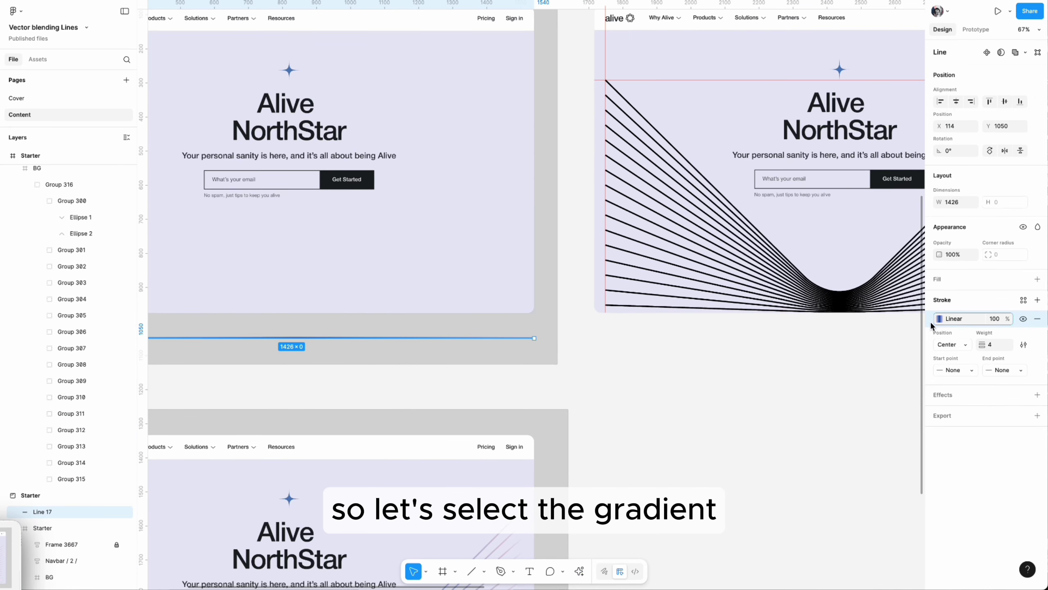
- Paste the gradient stroke onto all the individual lines in the pattern group and remove their black 000000 stroke
{"action": "scroll", "coordinate": [521, 263], "scroll_direction": "right", "scroll_amount": 5}
{"action": "left_click", "coordinate": [521, 263]}
{"action": "key", "text": "Return"}
{"action": "key", "text": "Return"}
{"action": "key", "text": "Return"}
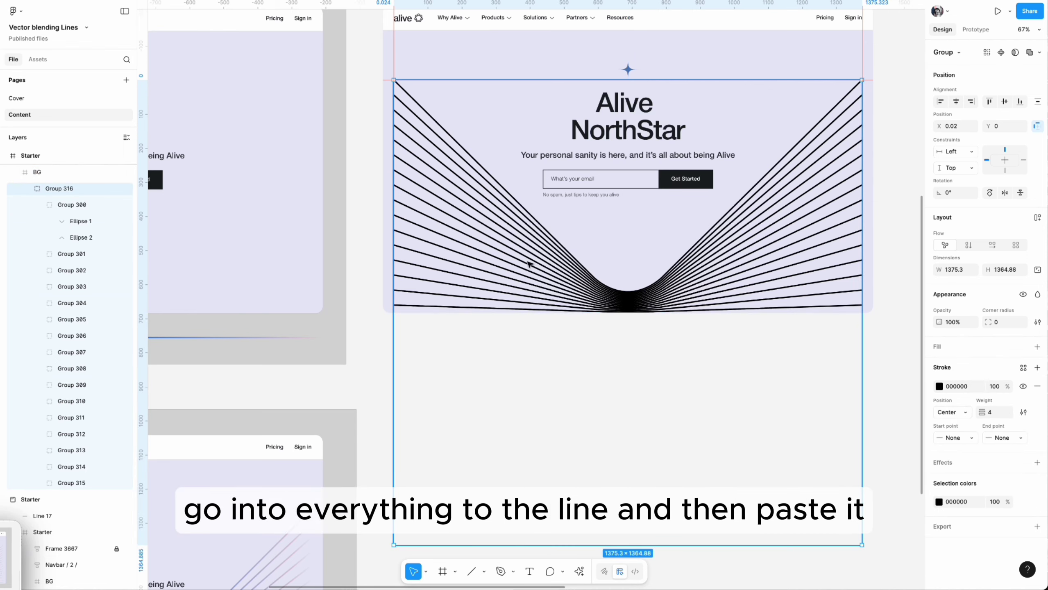
{"action": "key", "text": "Return"}
{"action": "scroll", "coordinate": [475, 277], "scroll_direction": "right", "scroll_amount": 3}
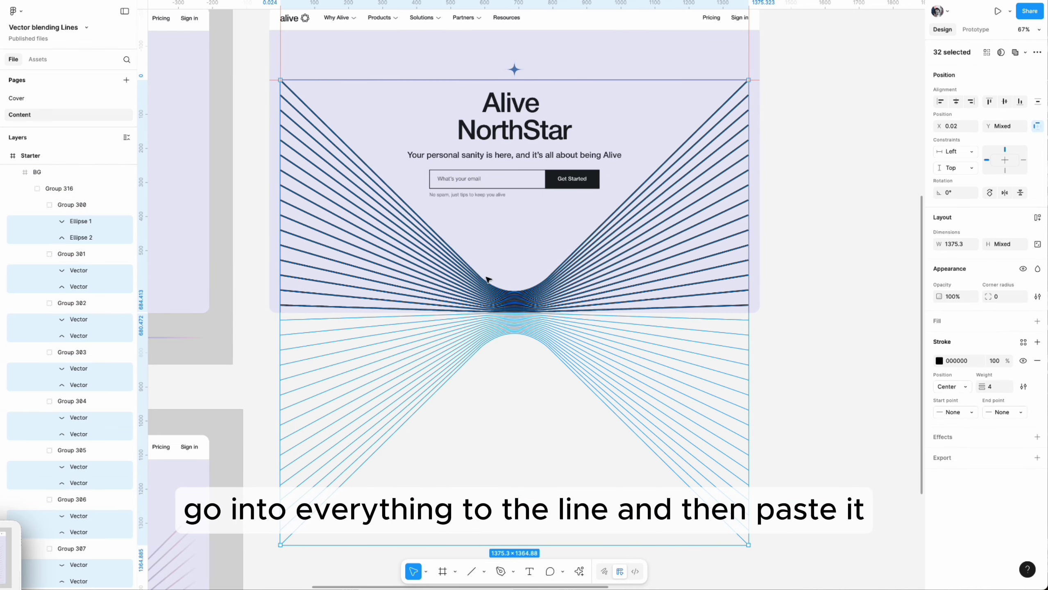
{"action": "key", "text": "ctrl+v"}
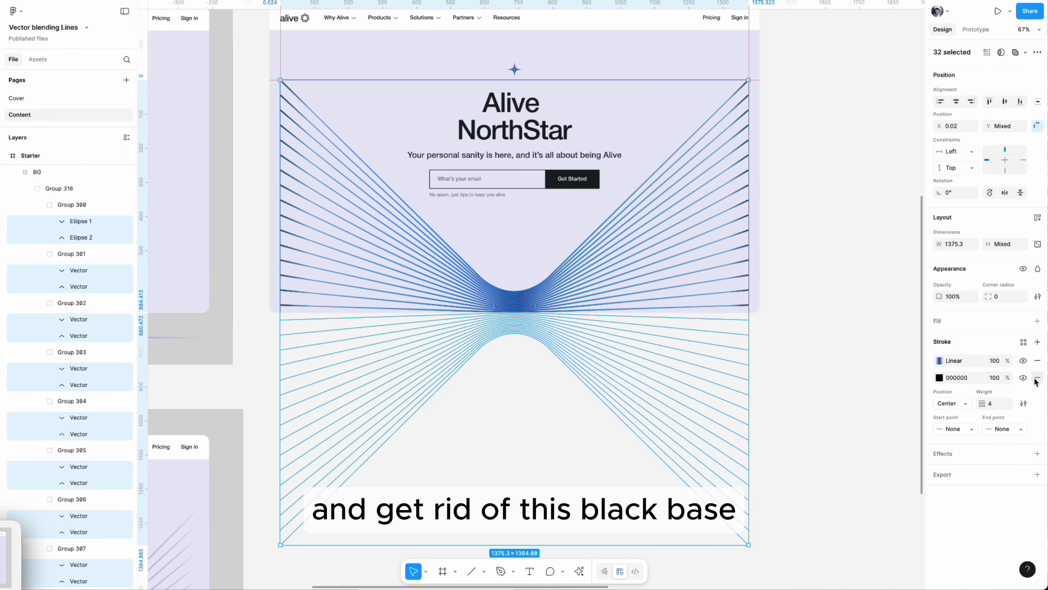
{"action": "left_click", "coordinate": [1038, 379]}
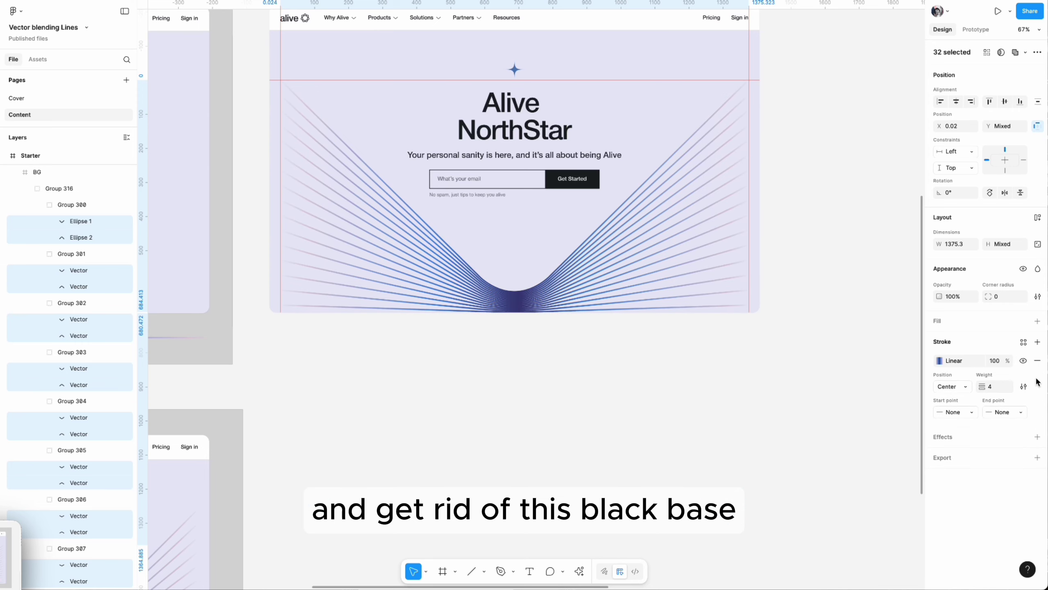
{"action": "left_click", "coordinate": [840, 230]}
- Remove the horizontal and vertical ruler guides from the Starter frame holding the pattern
{"action": "scroll", "coordinate": [791, 276], "scroll_direction": "down", "scroll_amount": 5}
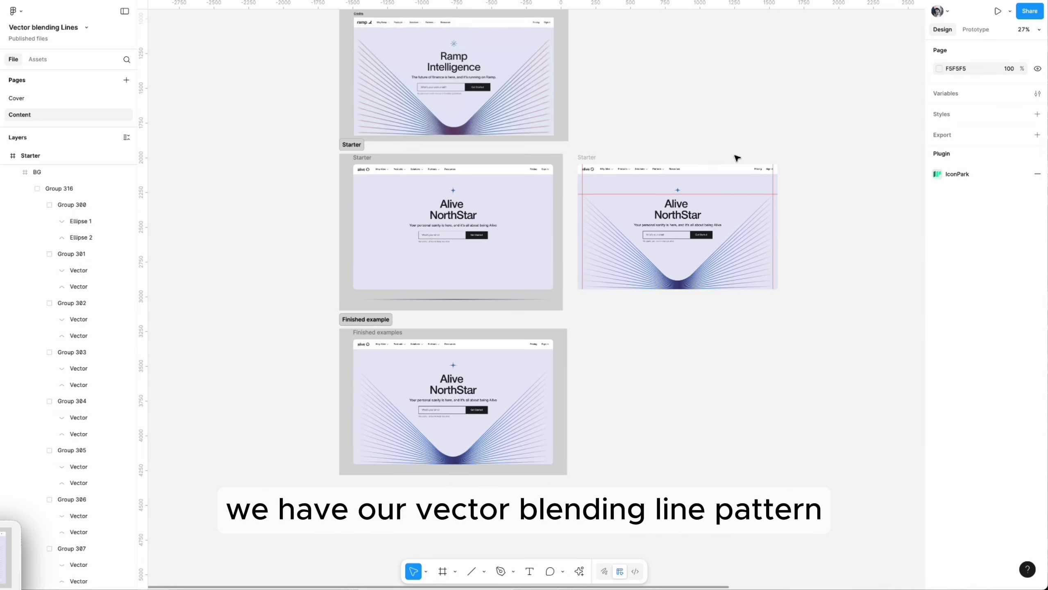
{"action": "left_click_drag", "start_coordinate": [717, 194], "coordinate": [717, 4]}
{"action": "left_click_drag", "start_coordinate": [773, 189], "coordinate": [142, 189]}
- Examine the finished gradient line pattern in the Starter frame up close
{"action": "scroll", "coordinate": [664, 269], "scroll_direction": "up", "scroll_amount": 5}
{"action": "scroll", "coordinate": [664, 269], "scroll_direction": "up", "scroll_amount": 2}
{"action": "scroll", "coordinate": [665, 268], "scroll_direction": "right", "scroll_amount": 1}
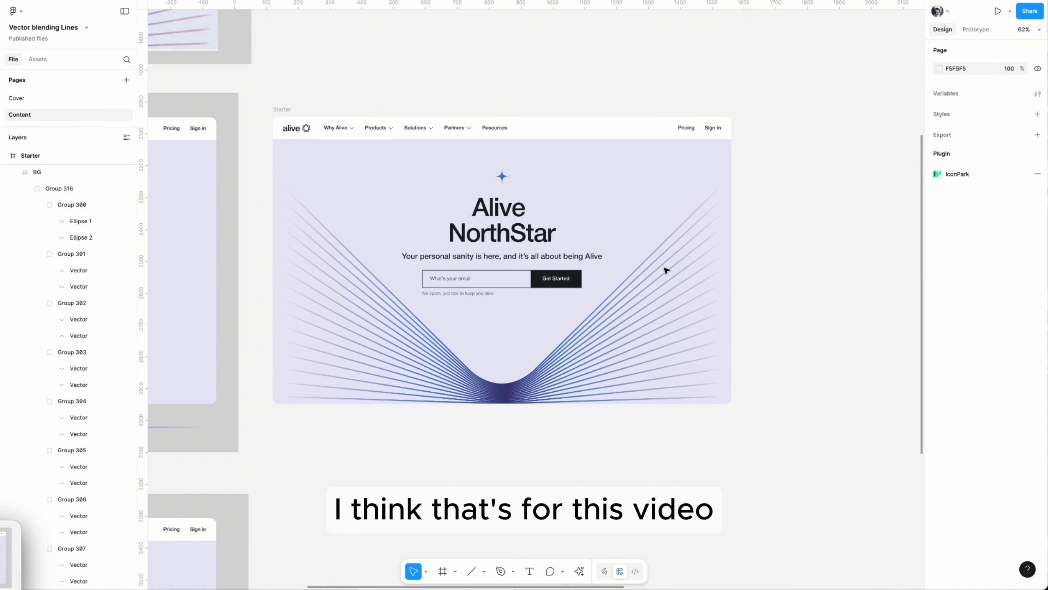
{"action": "scroll", "coordinate": [664, 269], "scroll_direction": "up", "scroll_amount": 2}
{"action": "scroll", "coordinate": [664, 269], "scroll_direction": "left", "scroll_amount": 3}
{"action": "scroll", "coordinate": [664, 269], "scroll_direction": "up", "scroll_amount": 1}
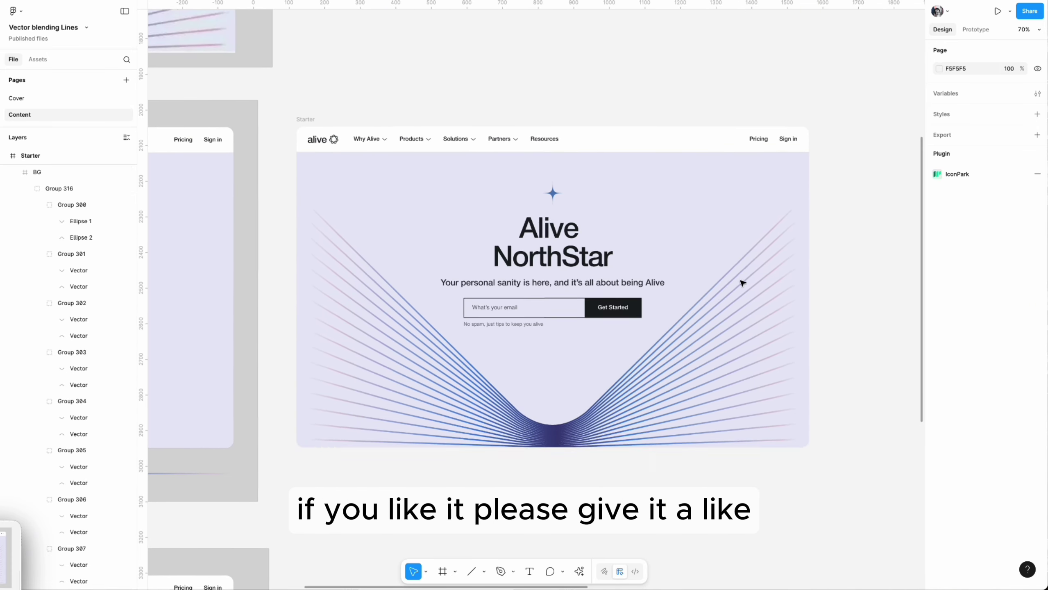
{"action": "scroll", "coordinate": [861, 278], "scroll_direction": "down", "scroll_amount": 3}
{"action": "scroll", "coordinate": [858, 279], "scroll_direction": "up", "scroll_amount": 2}
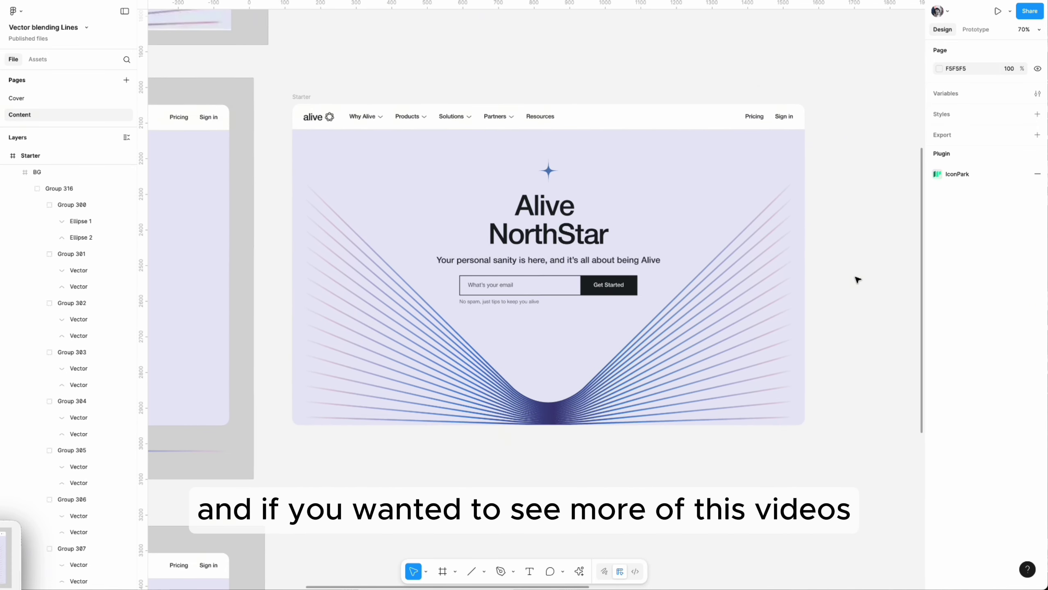